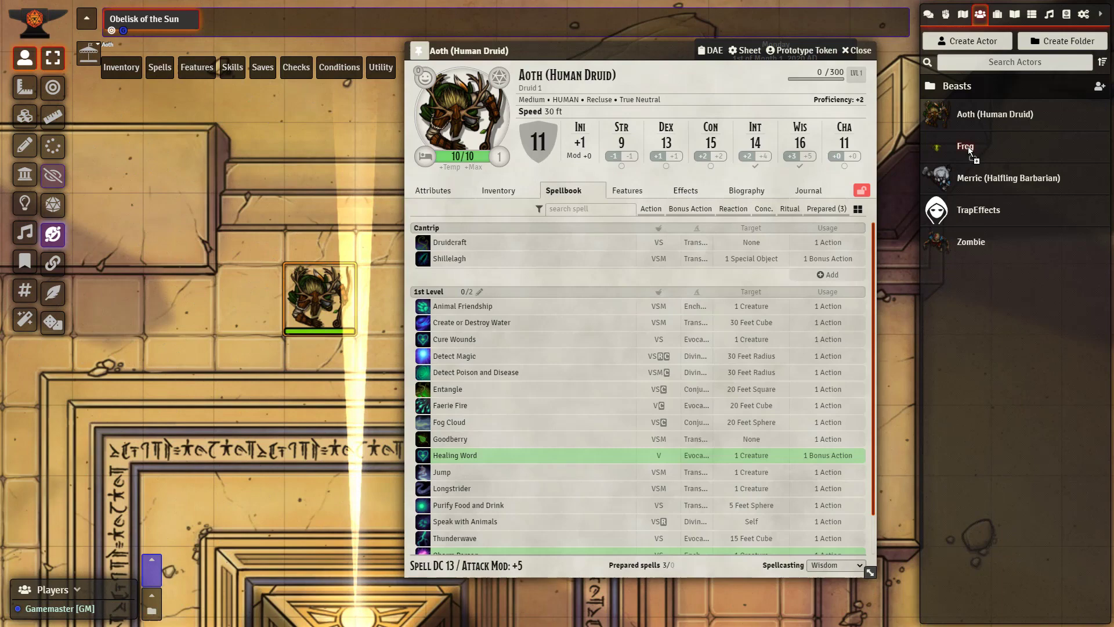
- Transform Aoth (Human Druid) into the Frog actor using the Wild Shape preset
left_click_drag(968, 146, 647, 271)
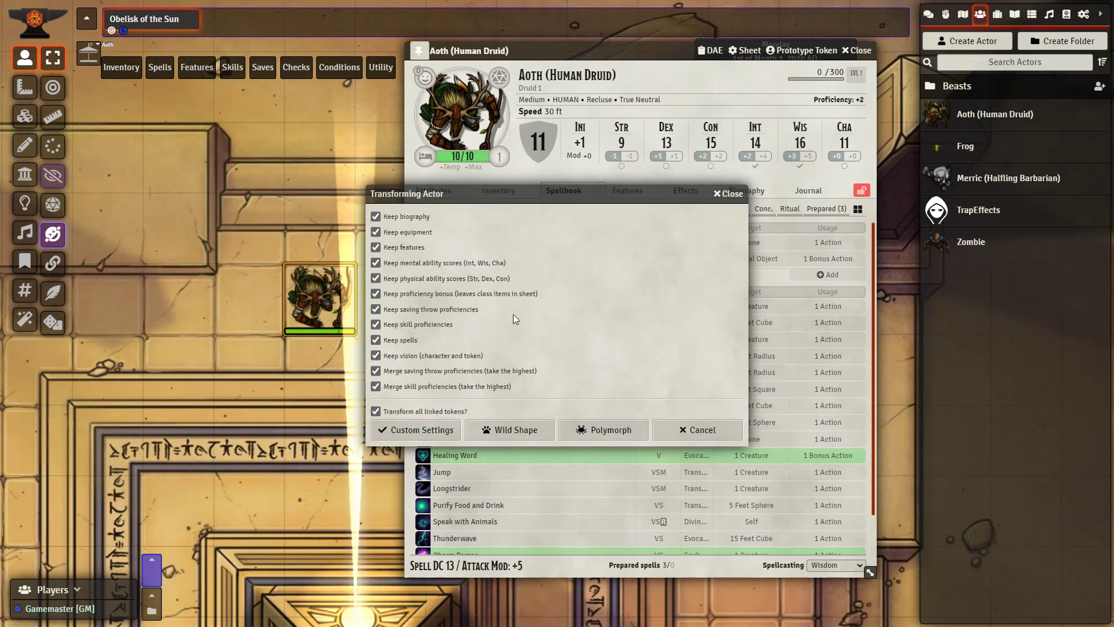
left_click(548, 430)
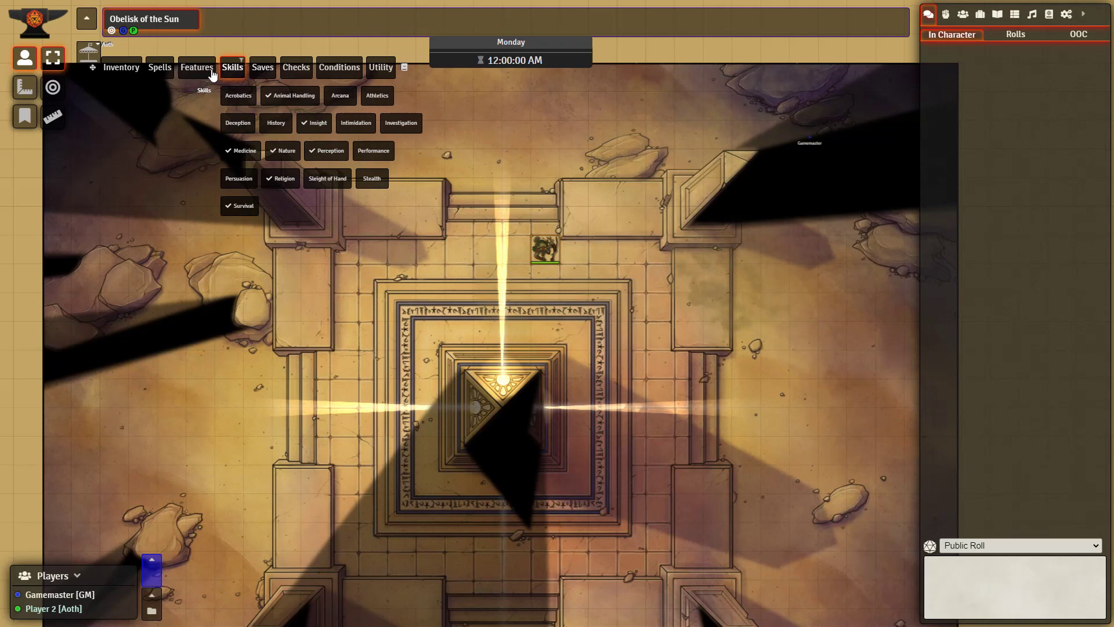
- Use Aoth's Wild Shape feature and choose Poisonous Snake as the beast
mouse_move(197, 69)
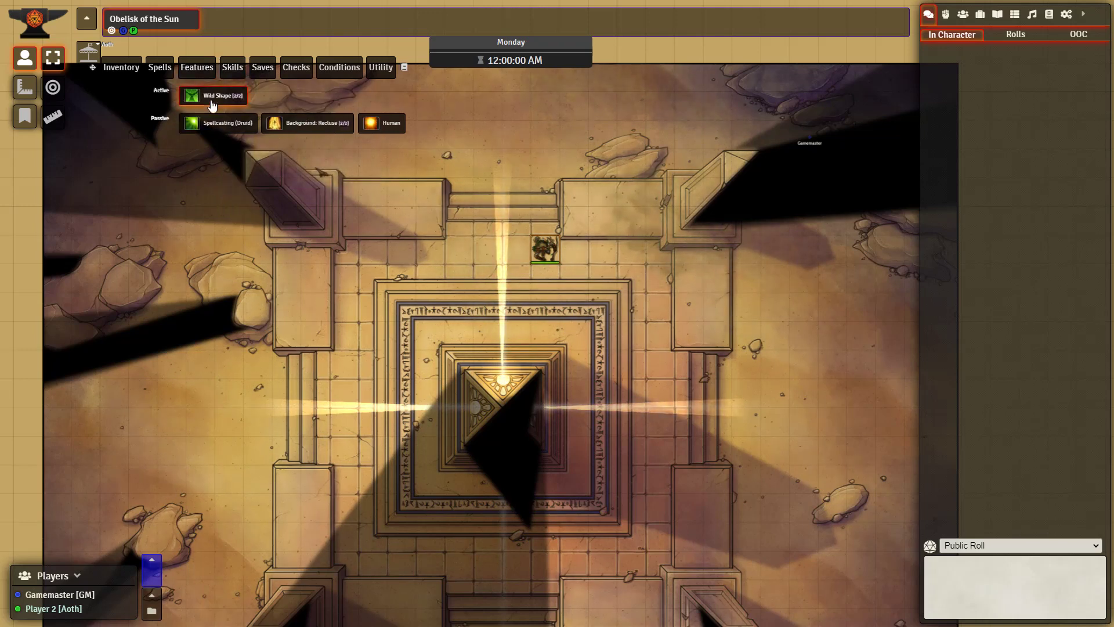
left_click(212, 96)
left_click(474, 348)
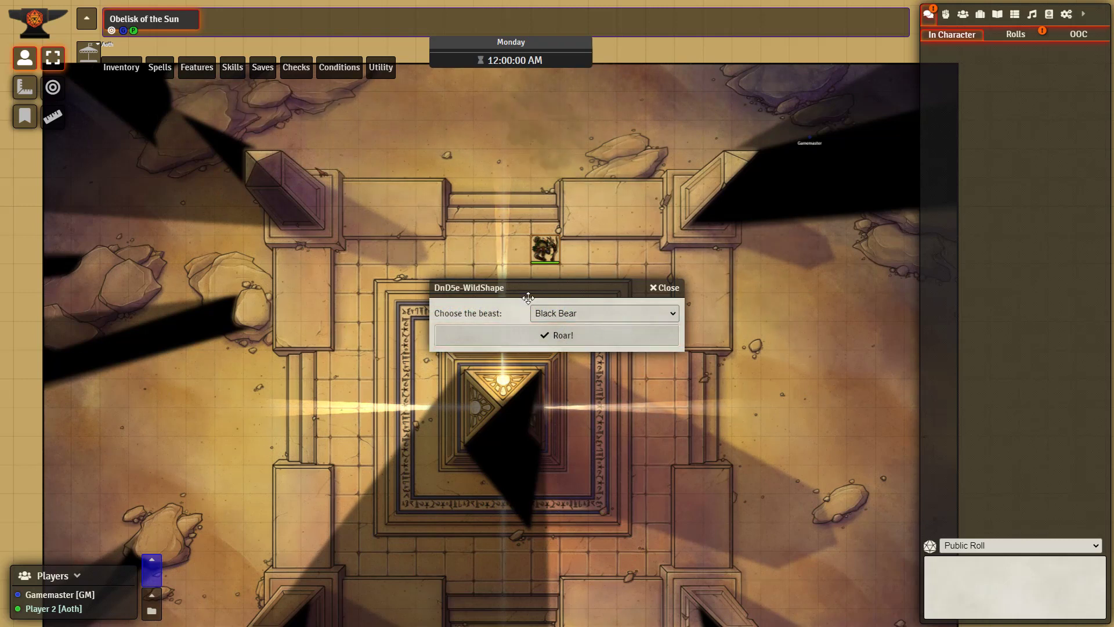
left_click(576, 312)
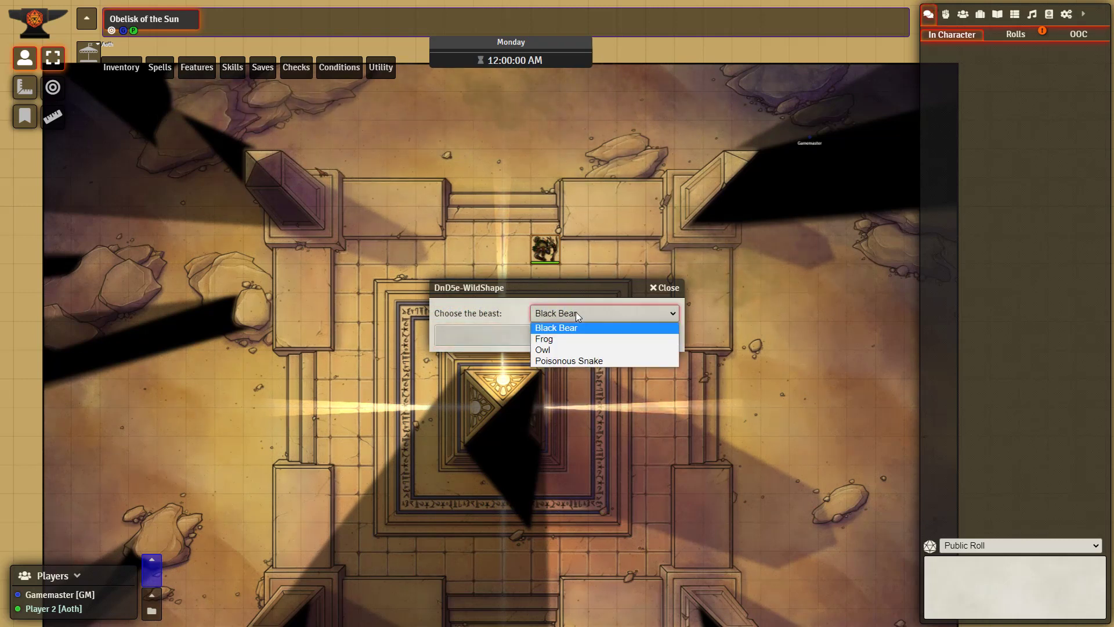
key("Escape")
key("p")
left_click(562, 339)
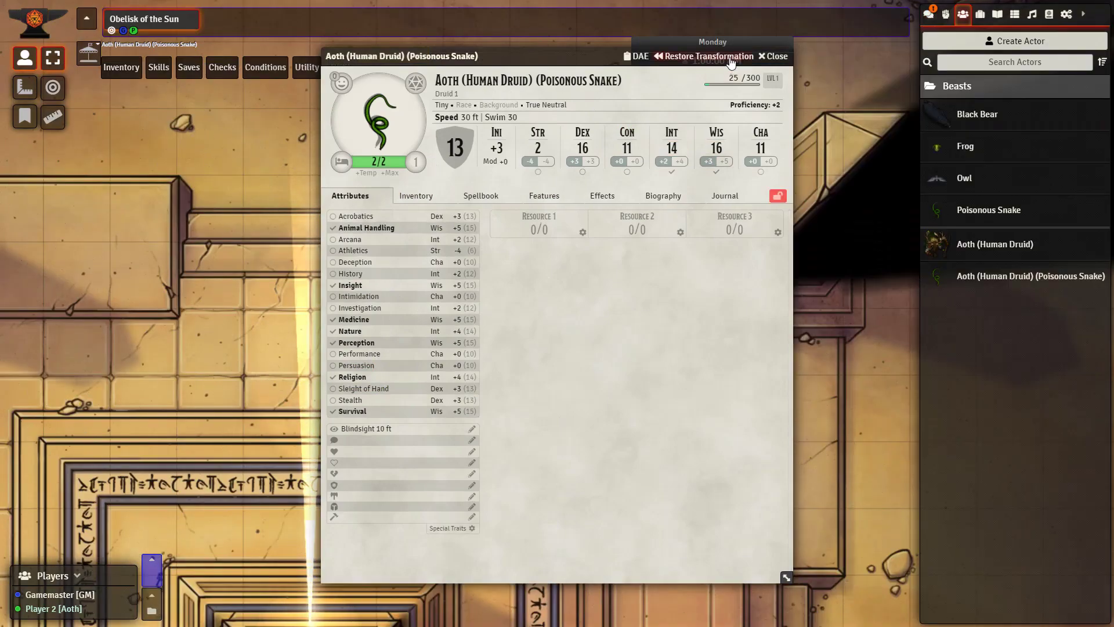
- Restore the Poisonous Snake form to Aoth's original shape and close both character sheets
left_click(730, 58)
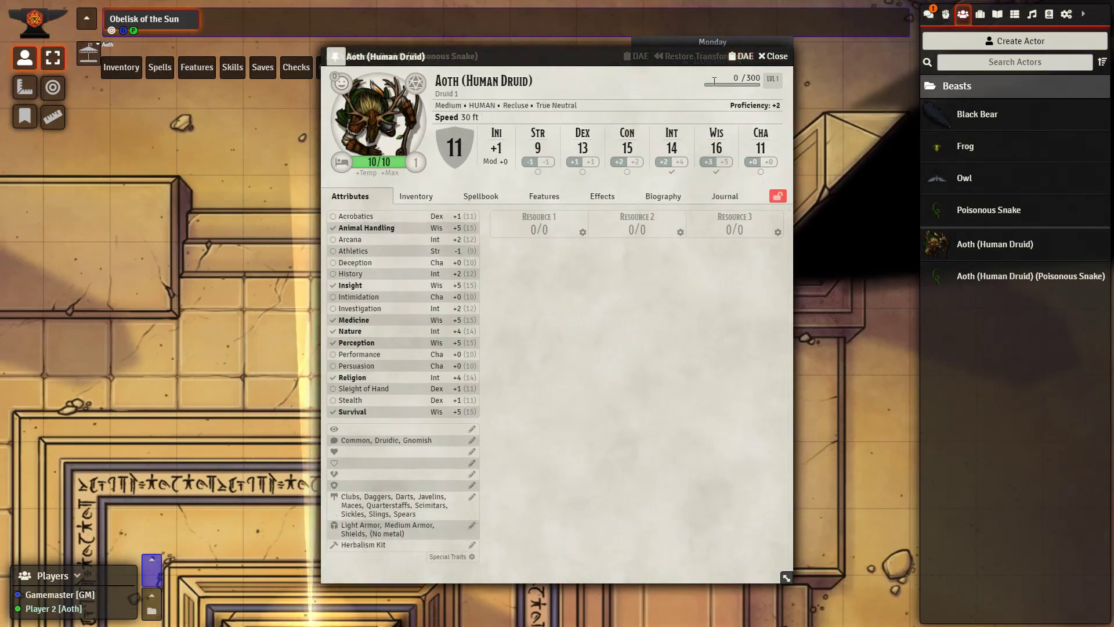
left_click(774, 57)
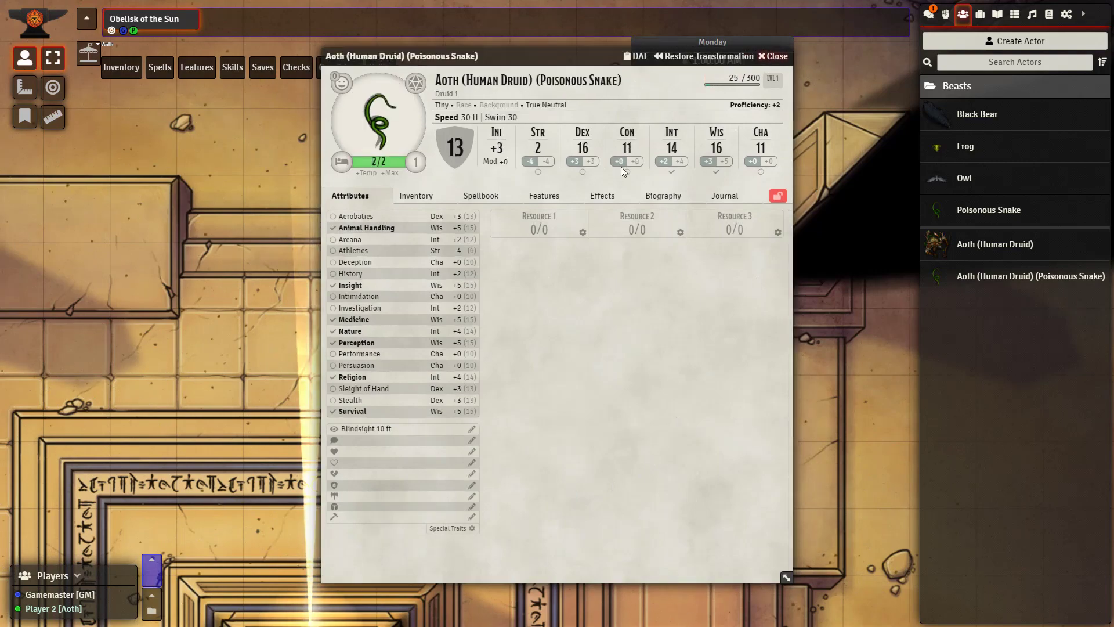
left_click(773, 57)
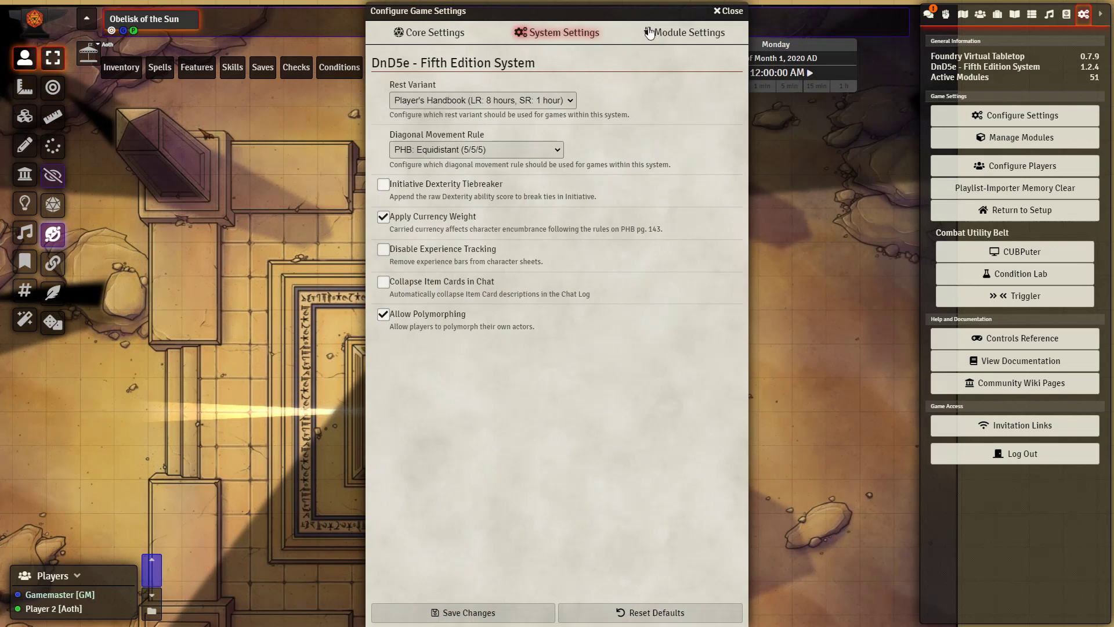
- Filter the module settings for "Midi" and open the Midi QOL workflow settings
left_click(649, 33)
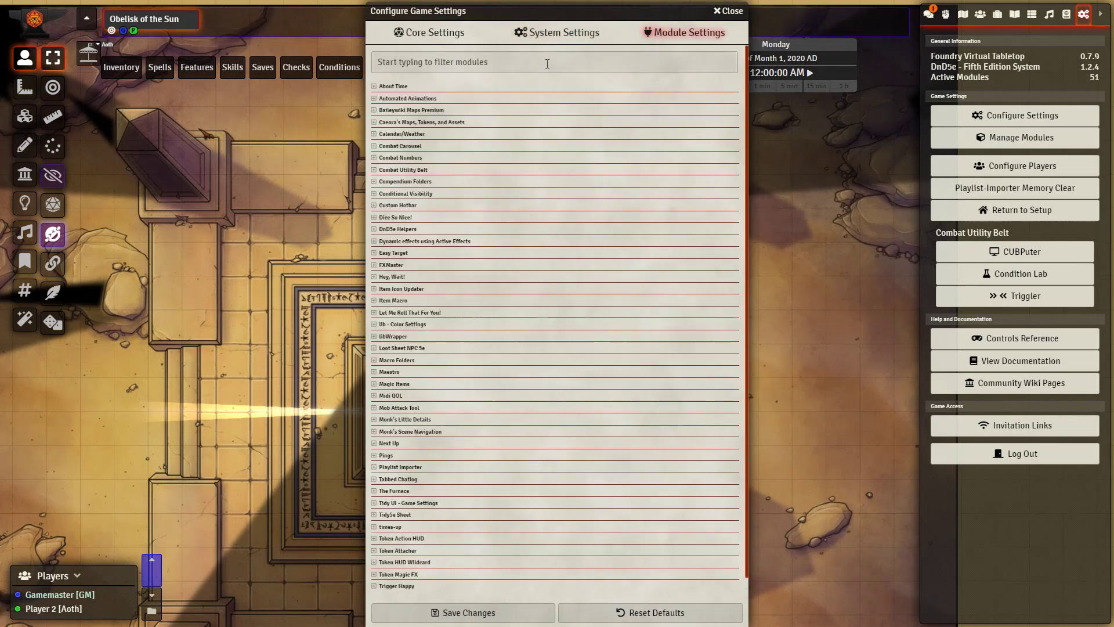
left_click(547, 63)
type("M")
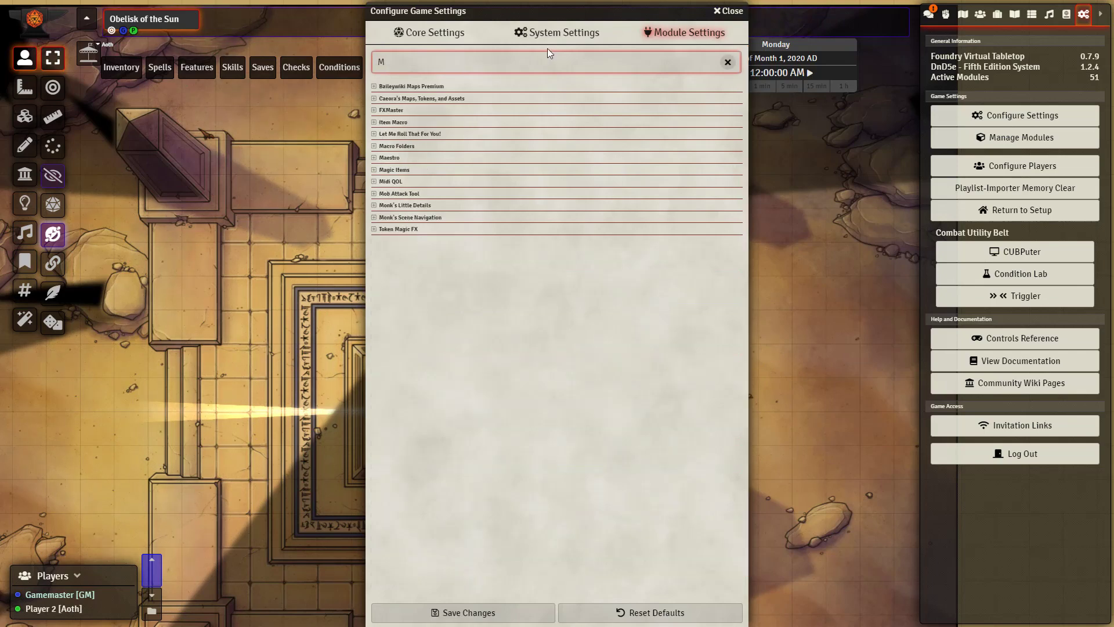
type("idi")
left_click(583, 86)
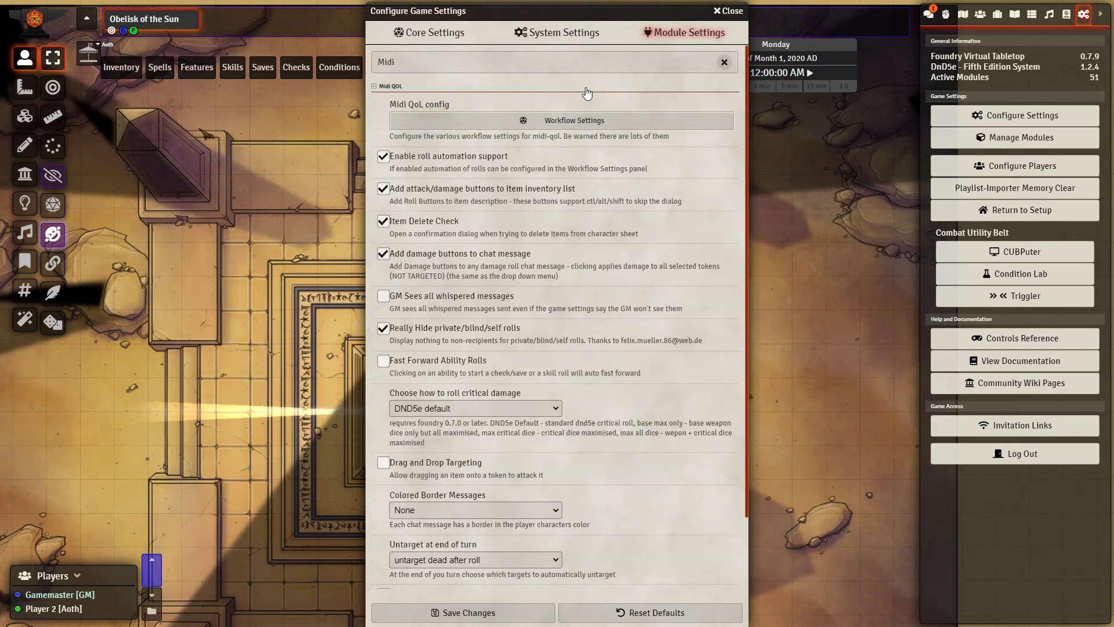
left_click(587, 121)
left_click(586, 235)
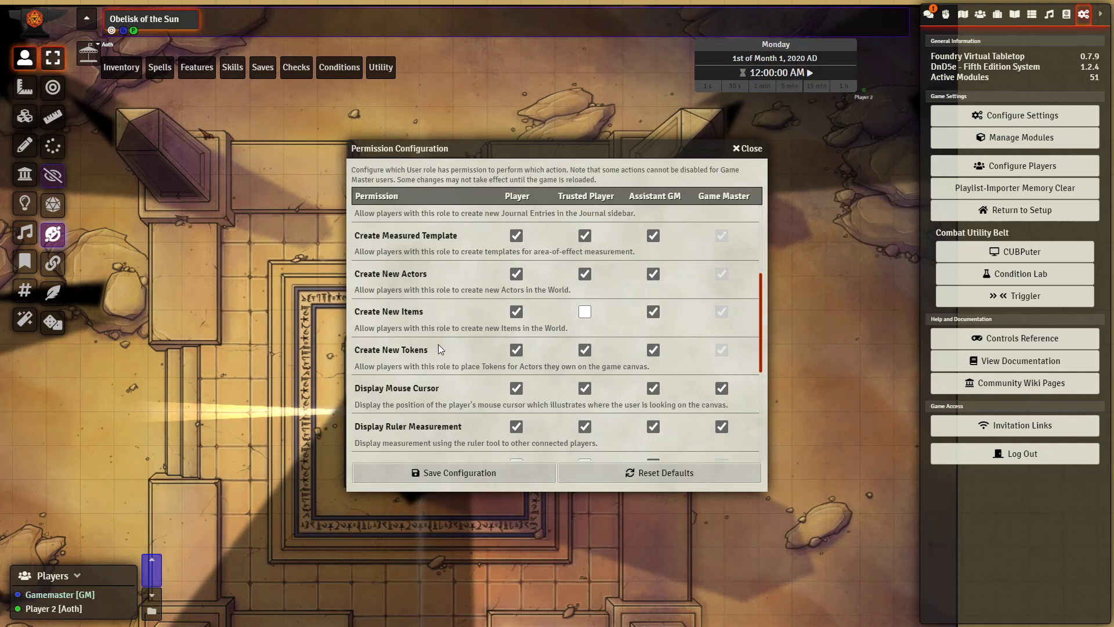
- Save the user role permission configuration and open the Beasts folder among the actors
left_click(473, 481)
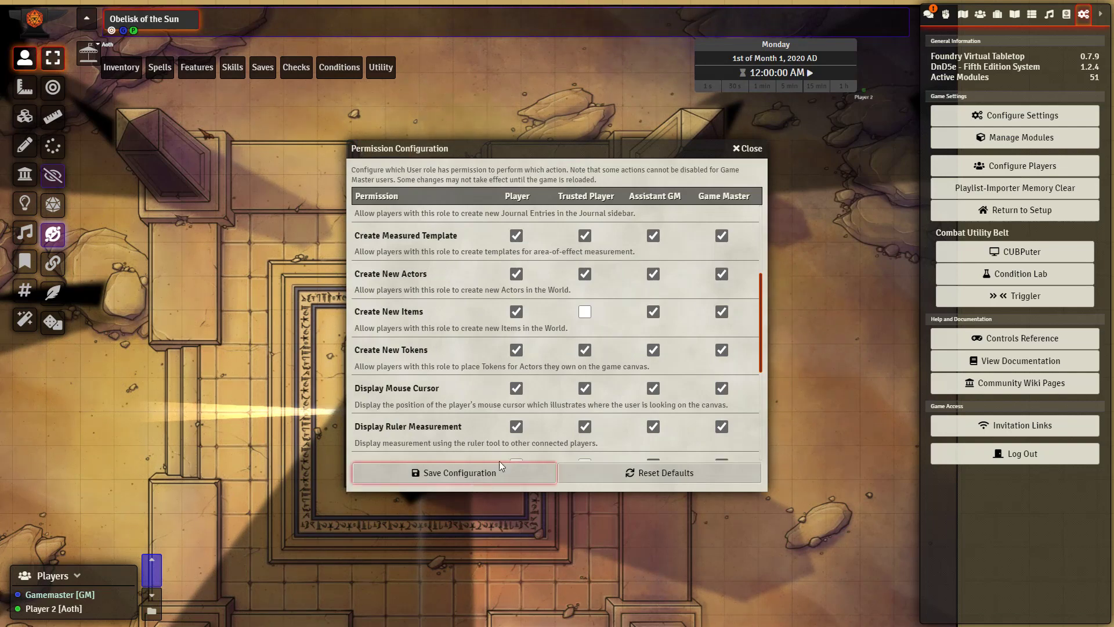
left_click(980, 14)
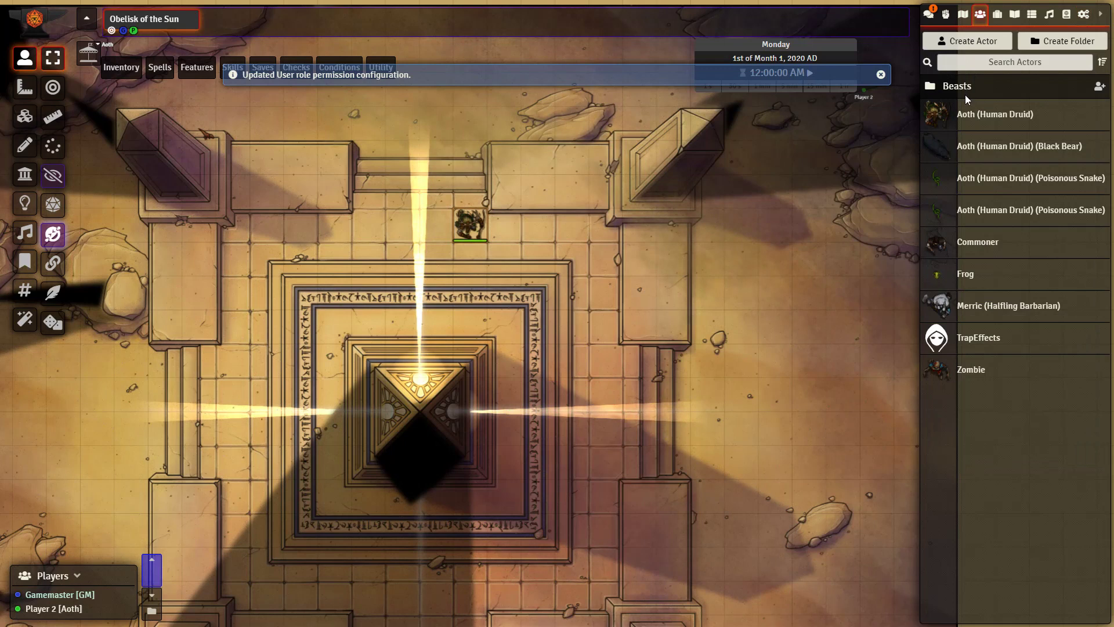
left_click(964, 89)
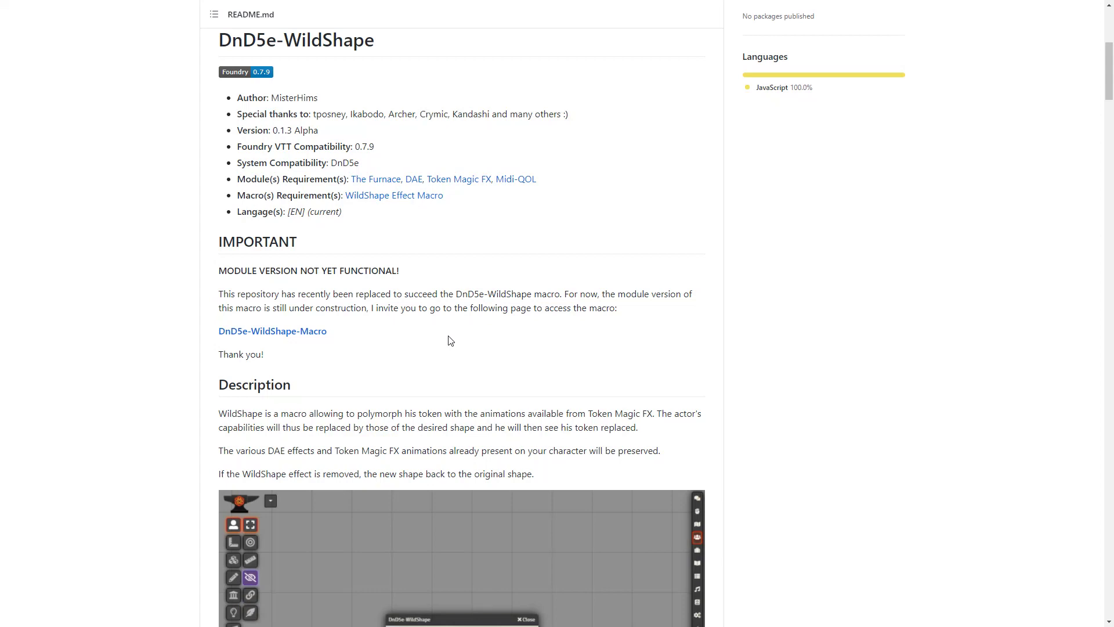
- Read through the DnD5e-WildShape README, from its description to the WildShape Effect Macro and WildShape Macro code
scroll(448, 341, "down", 7)
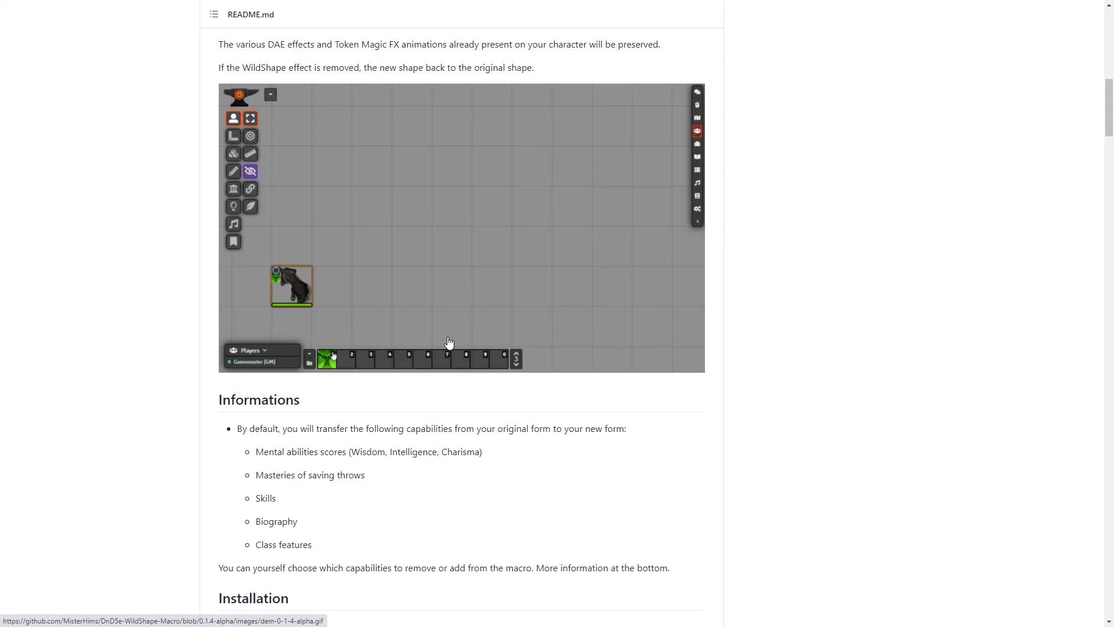
scroll(449, 342, "down", 9)
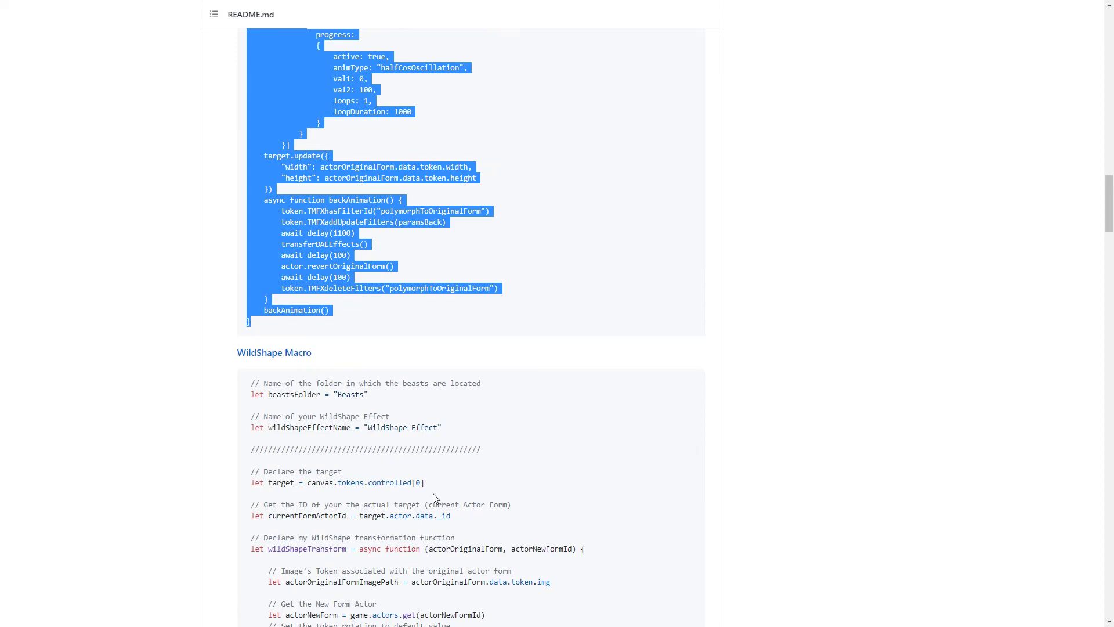
scroll(433, 493, "up", 8)
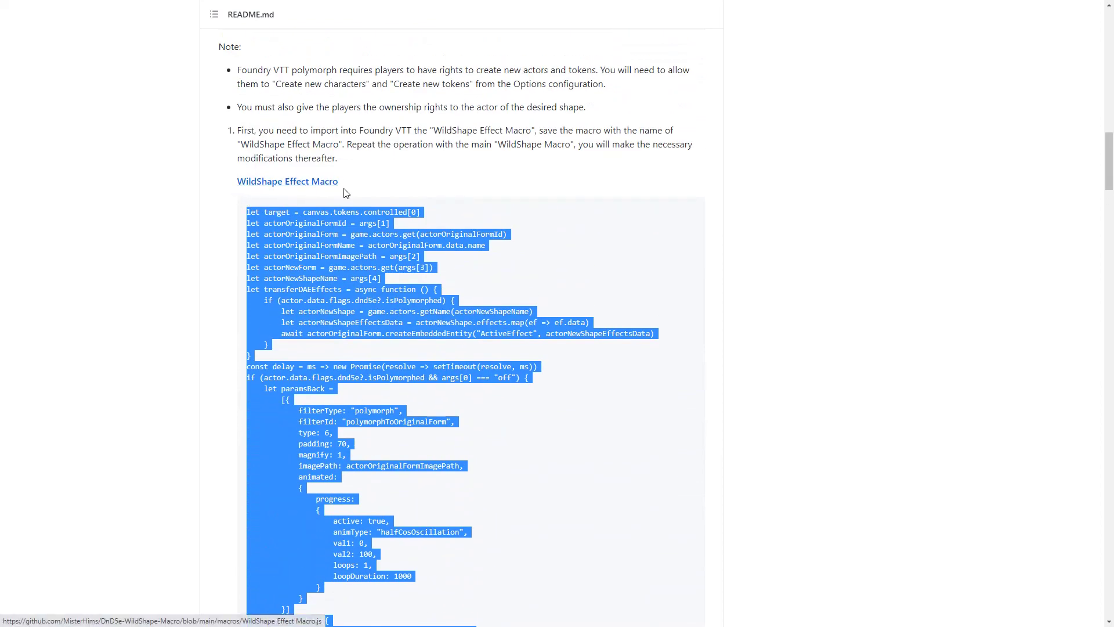
scroll(285, 192, "down", 10)
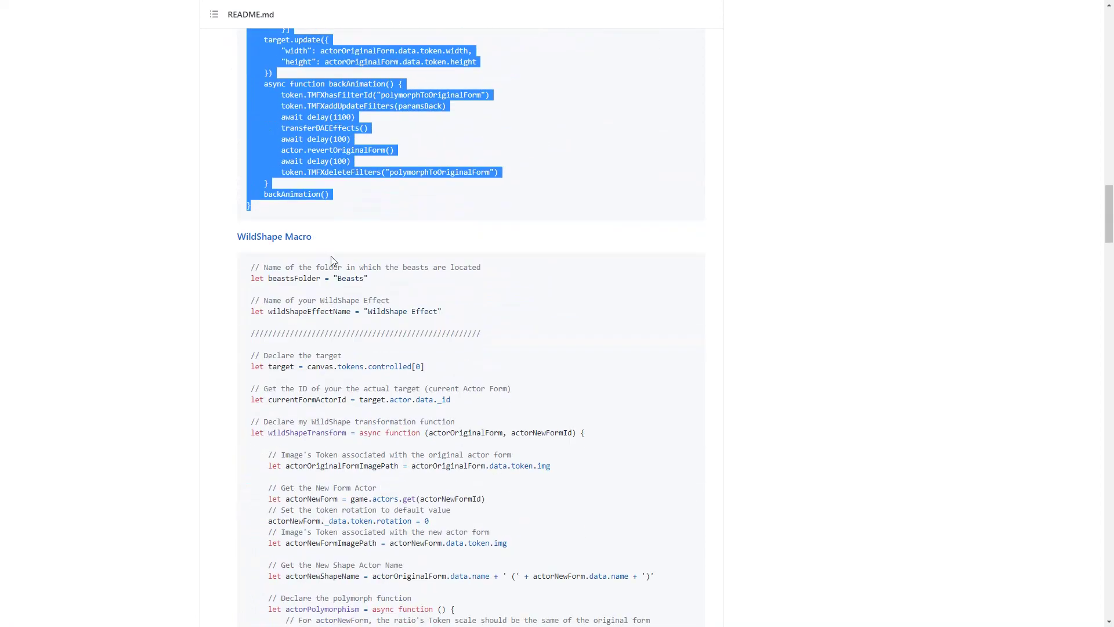
scroll(313, 237, "down", 2)
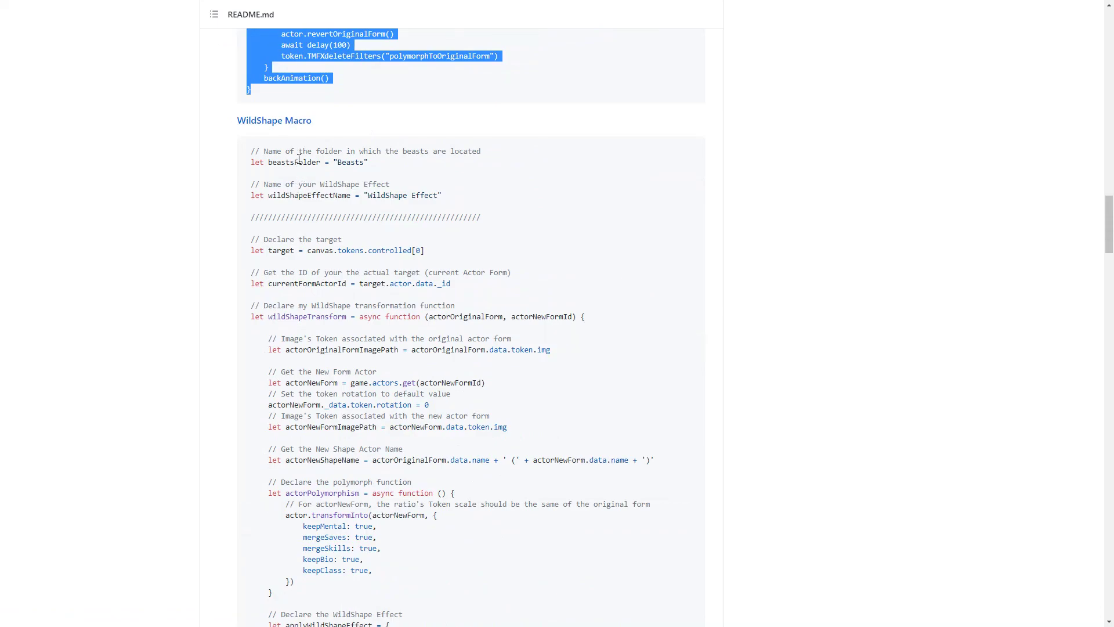
- Switch back to Foundry, paste the copied code into WildShape Effect Macro with type script, and save the macro
key("alt+Tab")
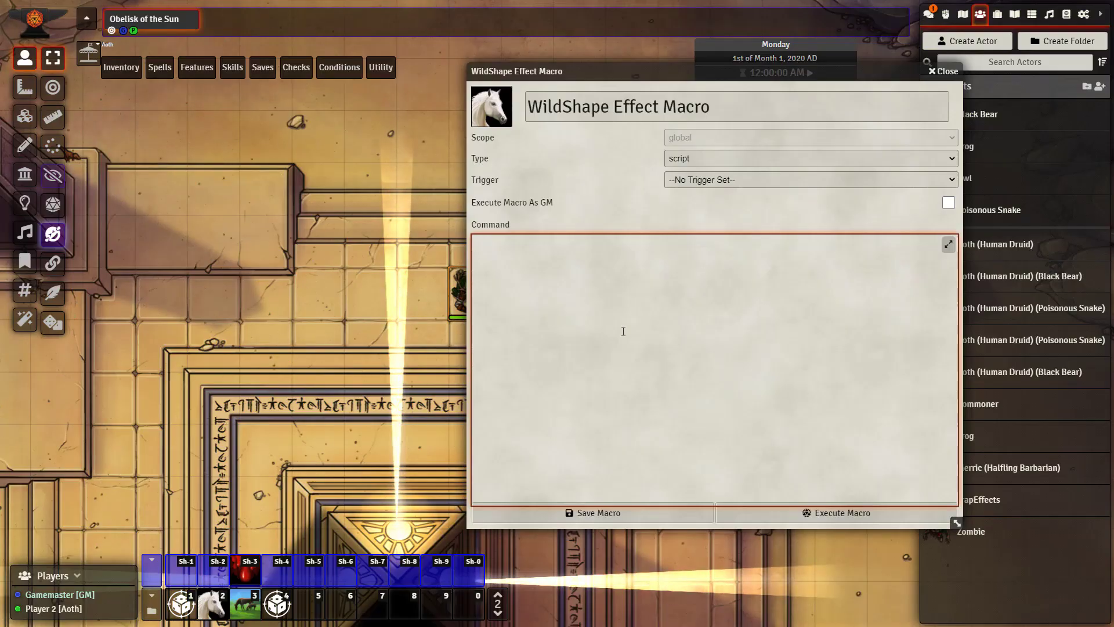
key("ctrl+v")
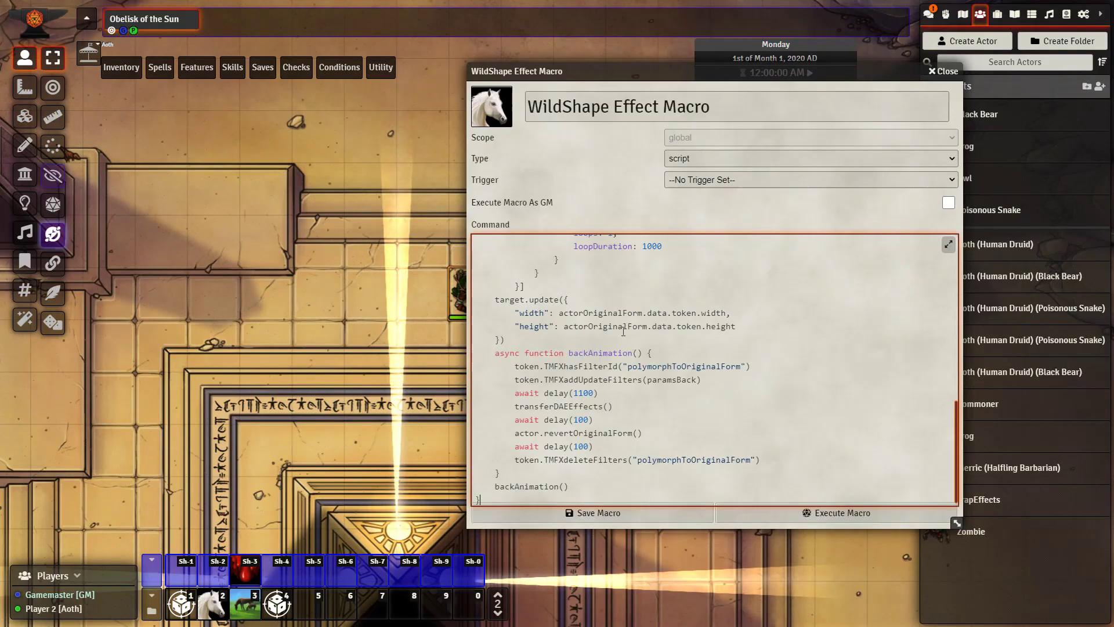
left_click(686, 158)
left_click(680, 172)
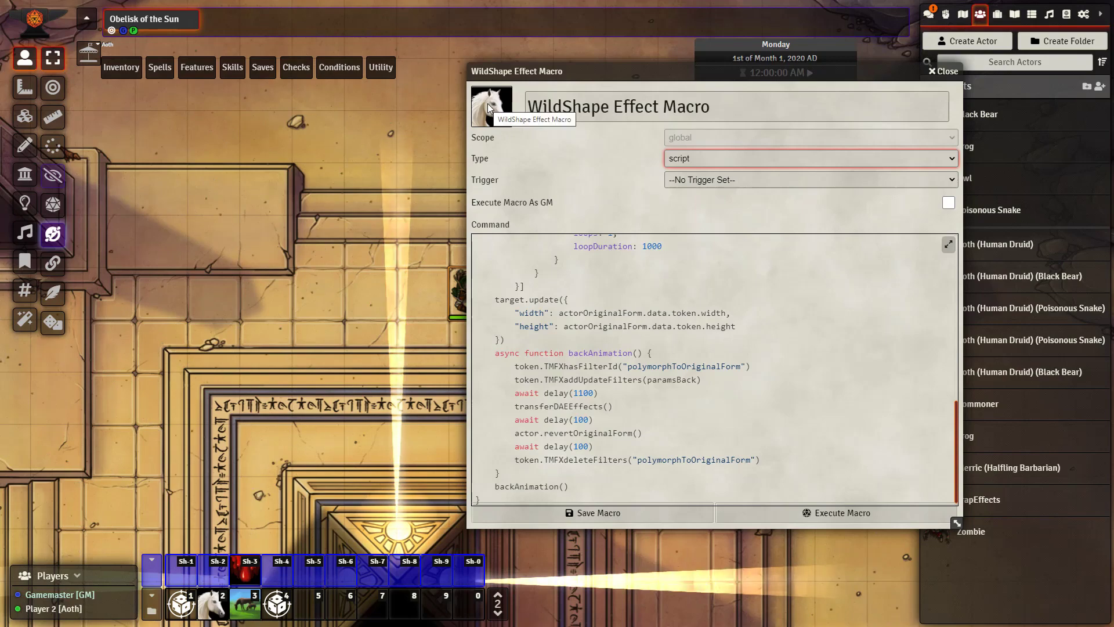
left_click(586, 511)
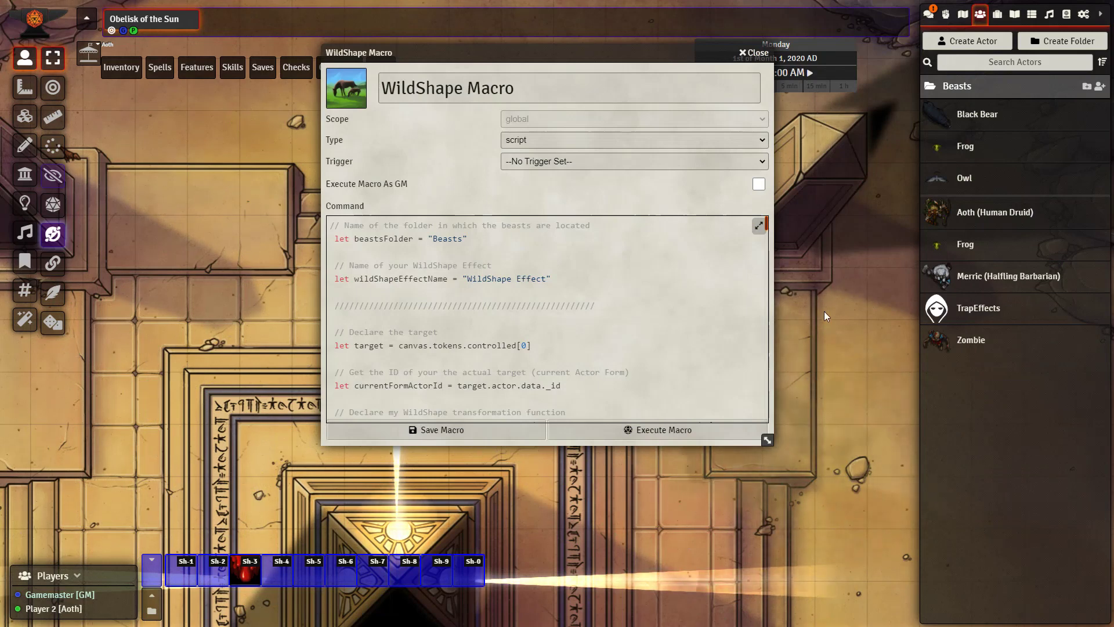
- Compare the Beasts actor folder with the WildShape Macro's folder name and review its transformInto options, including keepMental
left_click(972, 85)
left_click(973, 85)
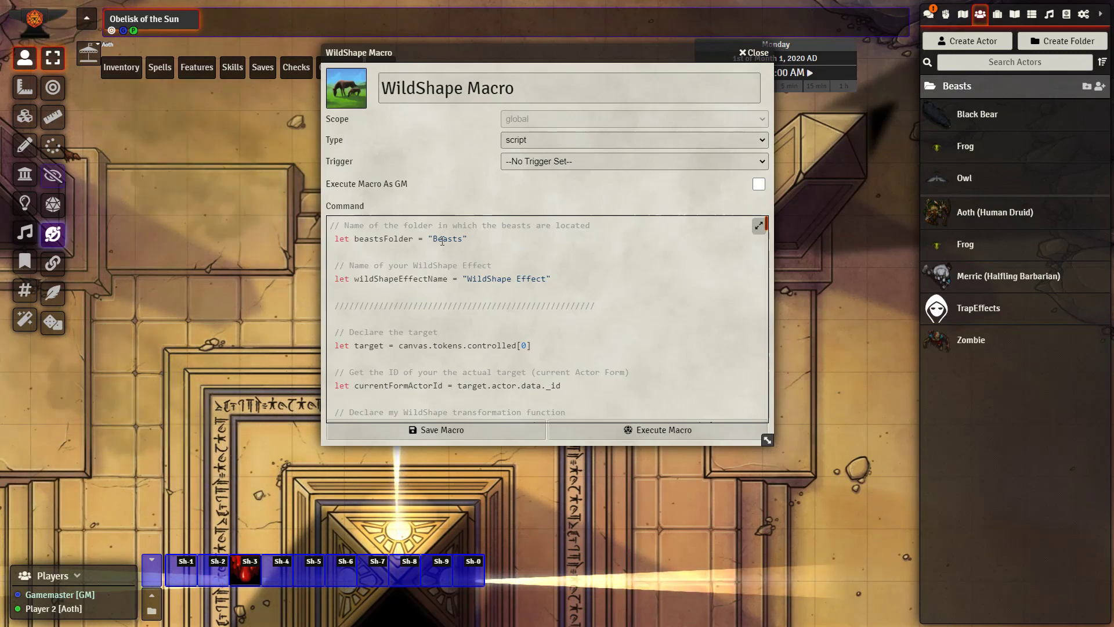
scroll(486, 269, "down", 5)
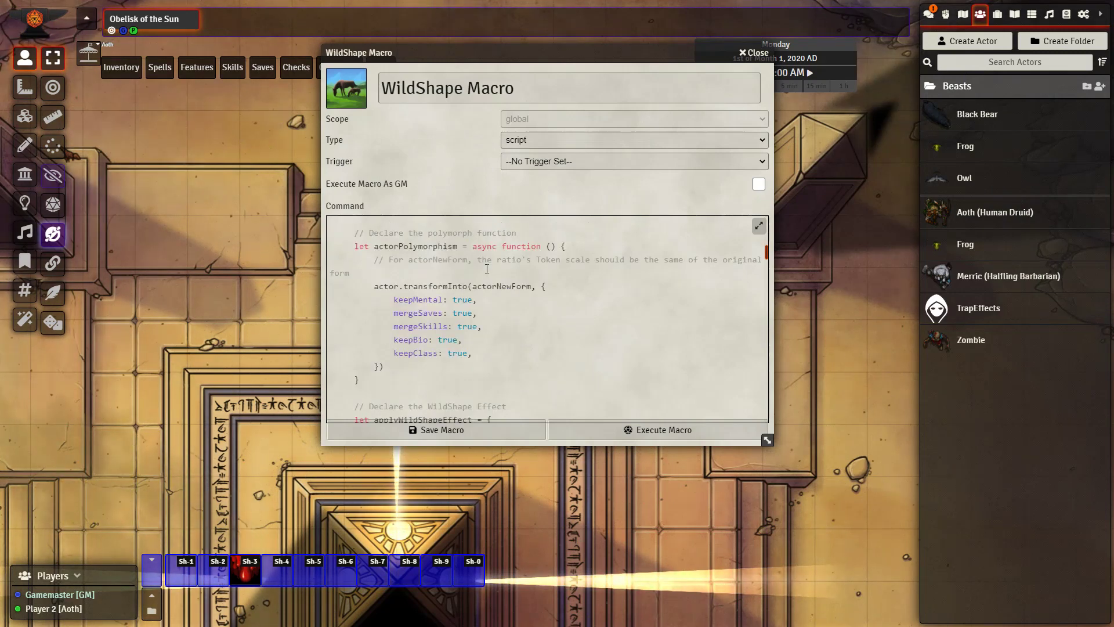
left_click(417, 299)
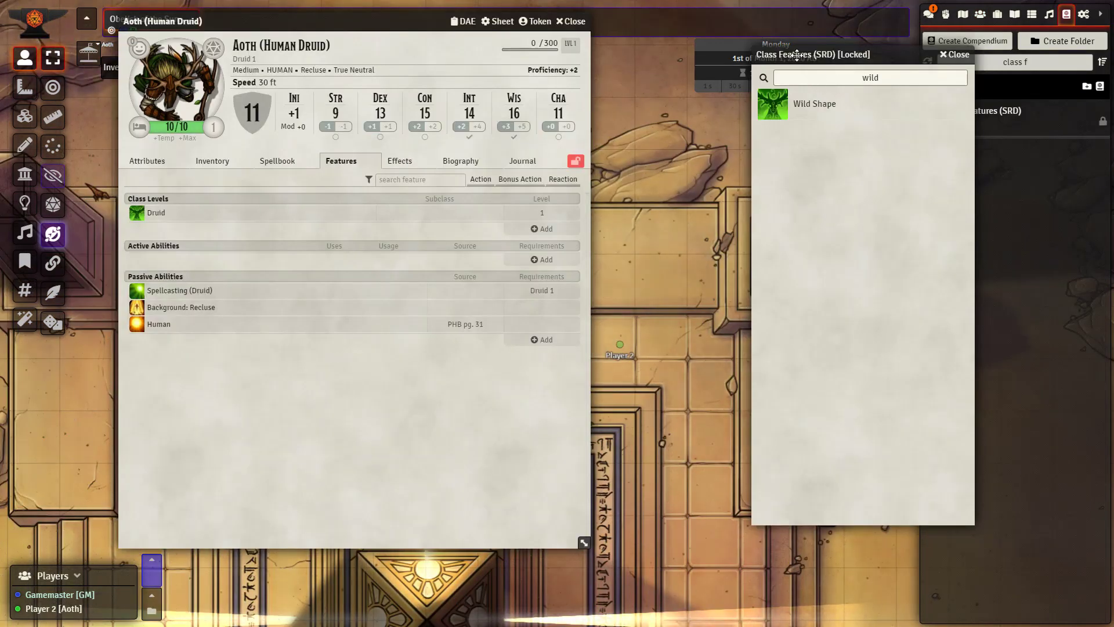
- Add Wild Shape from the Class Features (SRD) compendium to Aoth's features and open the feature's details
left_click_drag(812, 104, 346, 251)
right_click(177, 264)
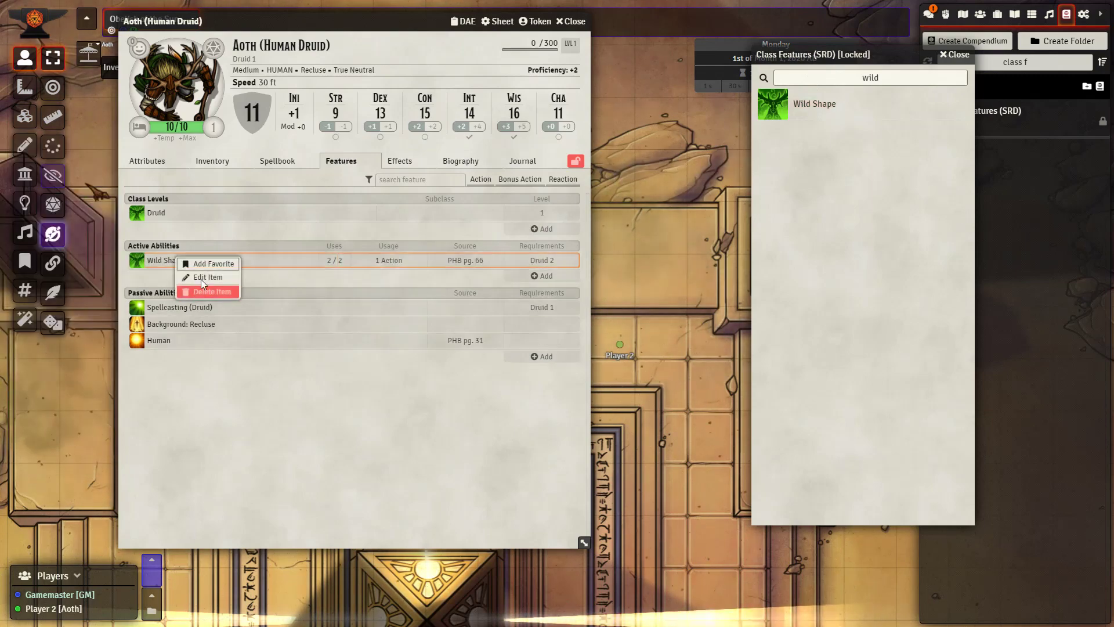
left_click(207, 277)
left_click(493, 247)
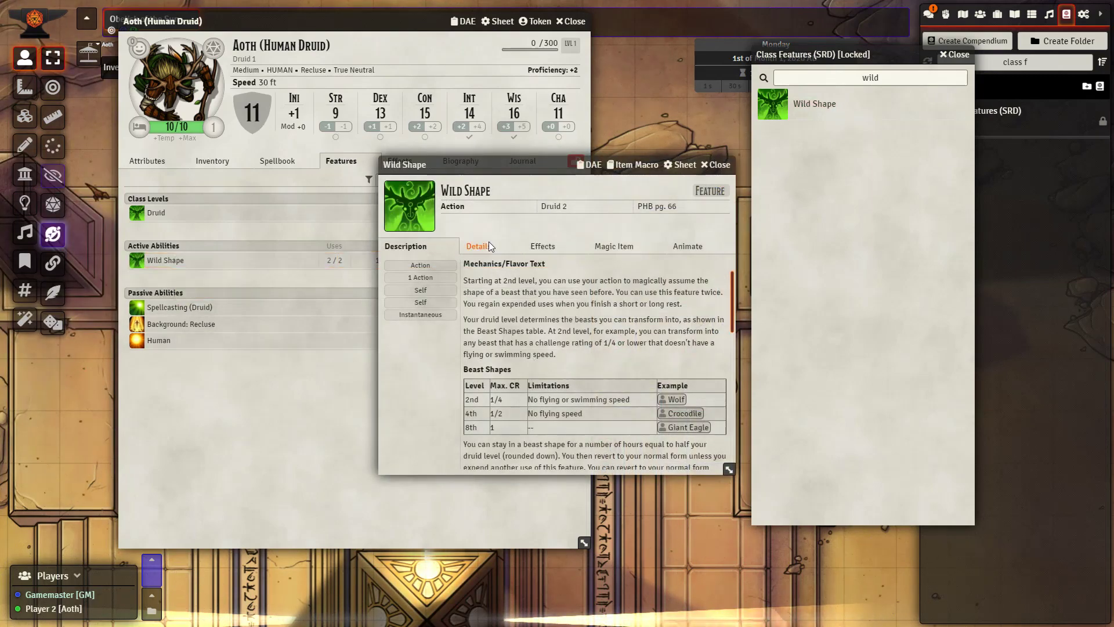
- Set the Wild Shape feature's action type to Utility and its On Use Macro to WildShape Macro
left_click(629, 441)
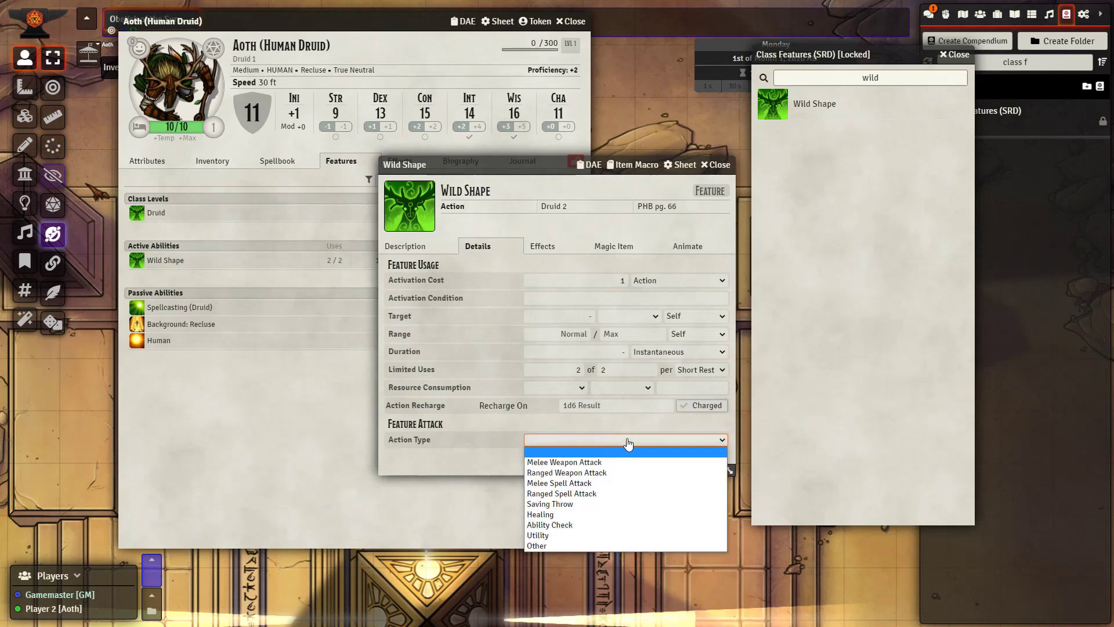
left_click(560, 535)
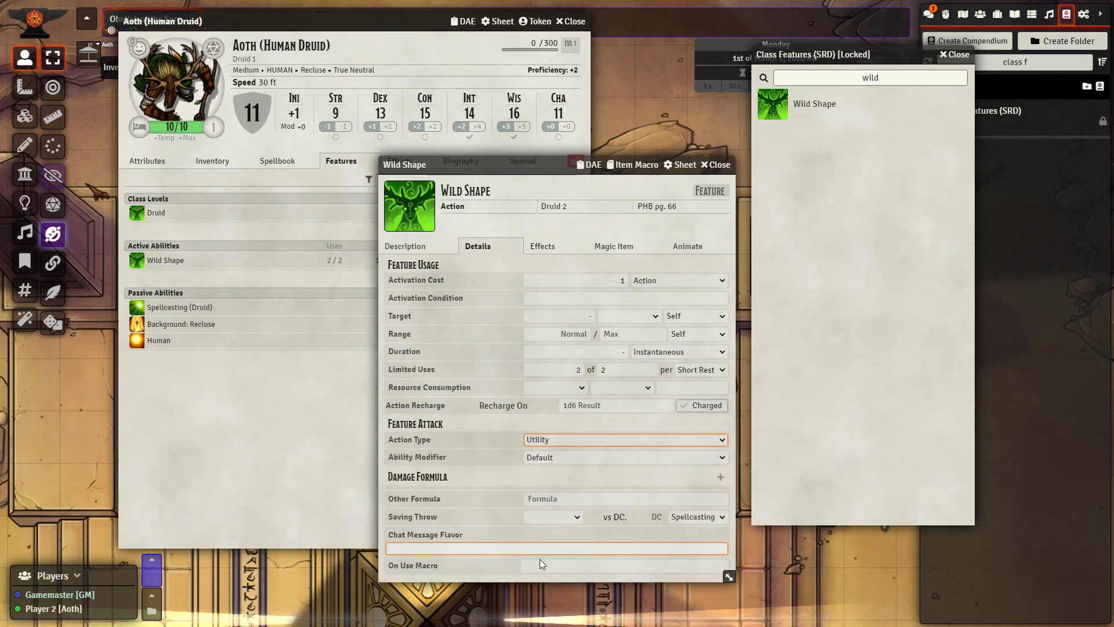
left_click(541, 563)
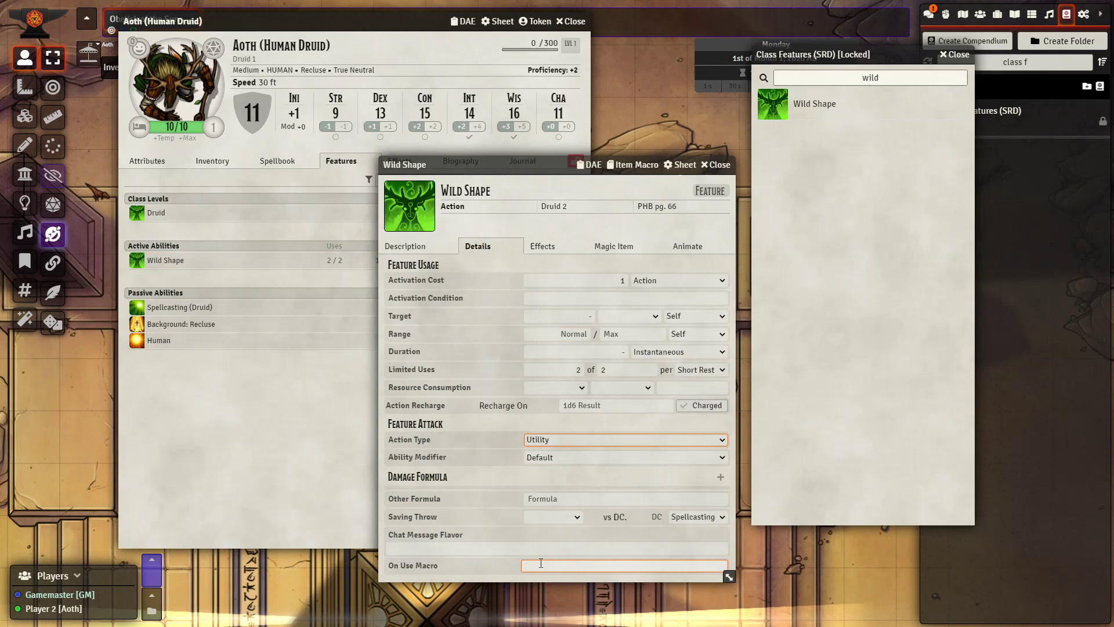
left_click(541, 563)
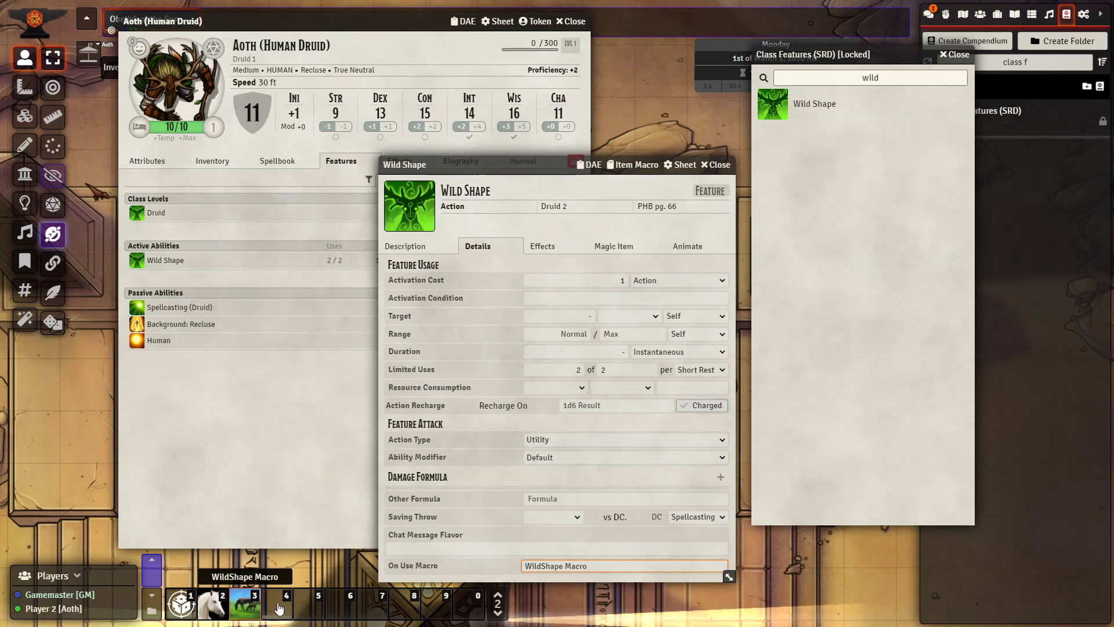
left_click(255, 604)
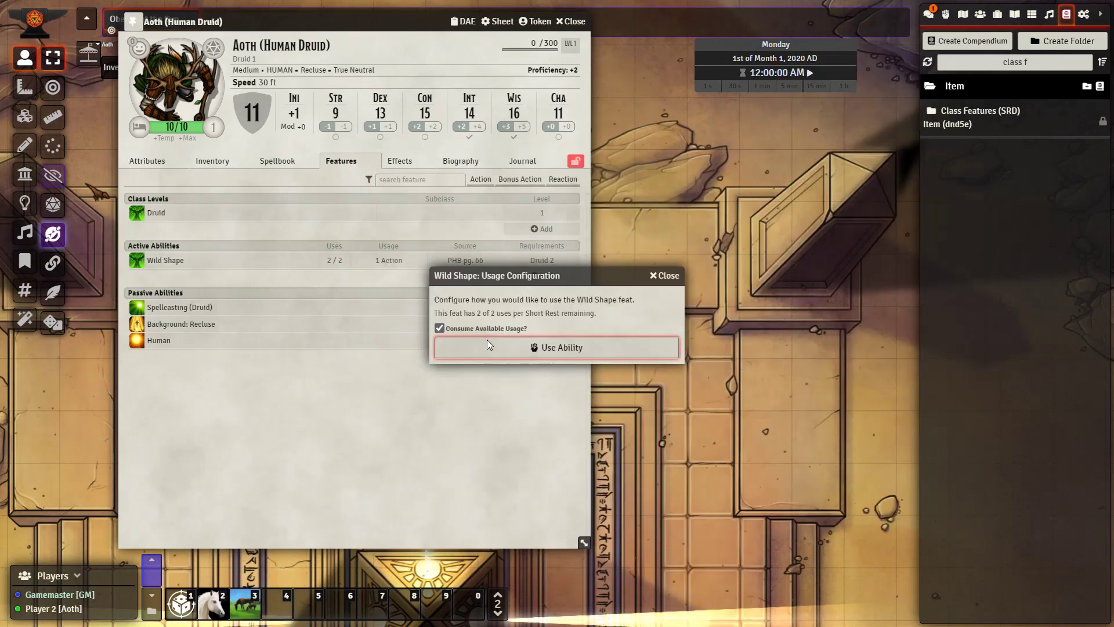
- Use Aoth's Wild Shape to transform into a Black Bear, and restore the original form
left_click(490, 344)
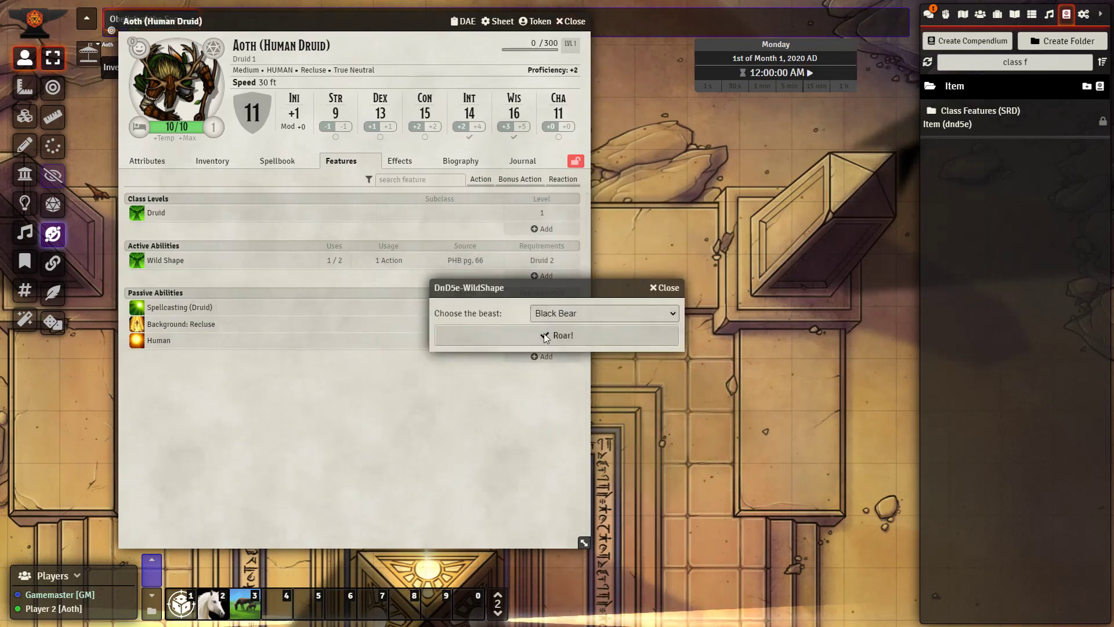
left_click(544, 335)
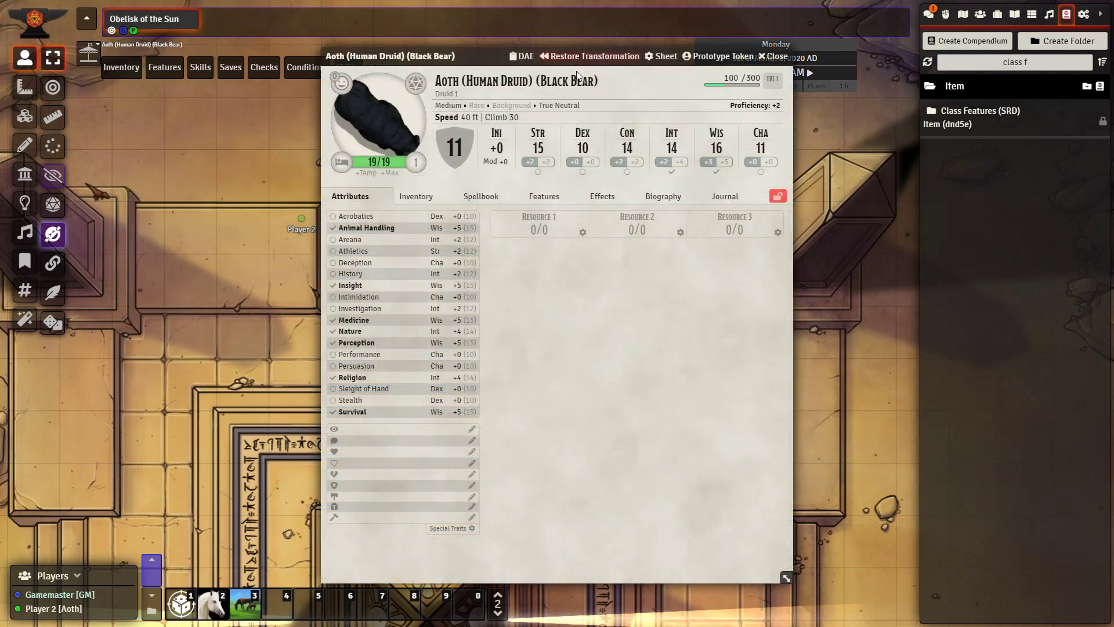
left_click(589, 55)
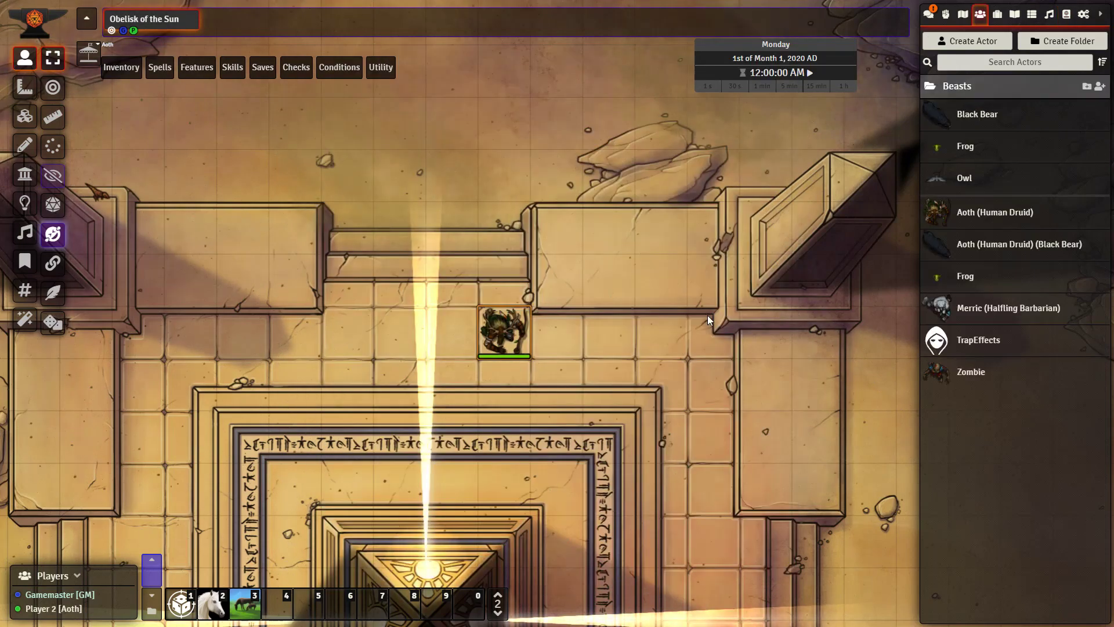
- Delete the leftover Aoth (Human Druid) (Black Bear) actor
right_click(978, 245)
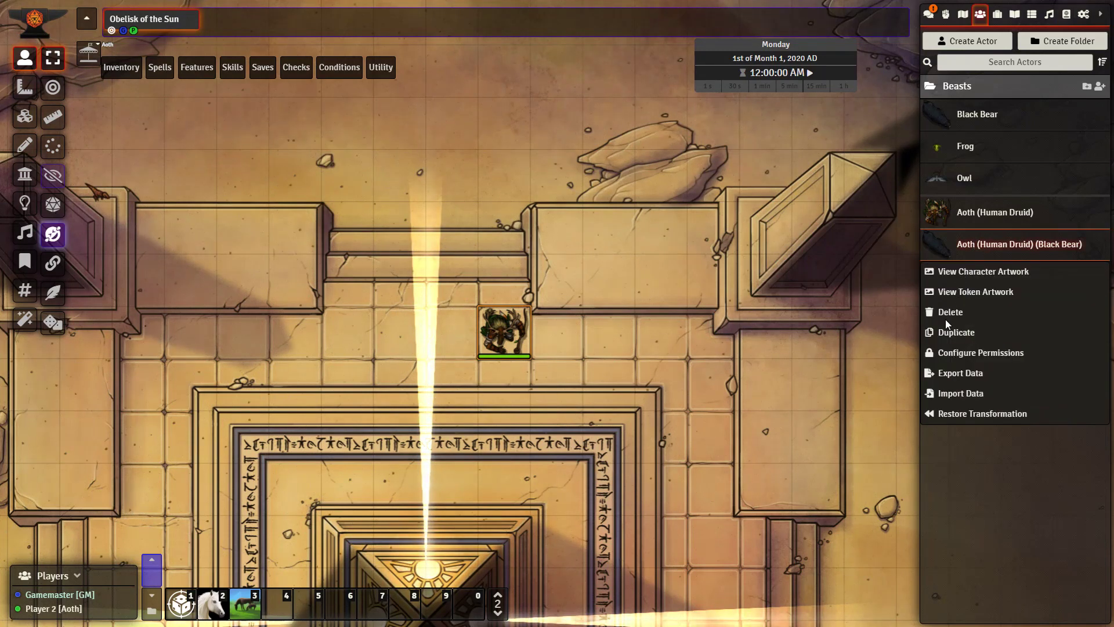
left_click(949, 315)
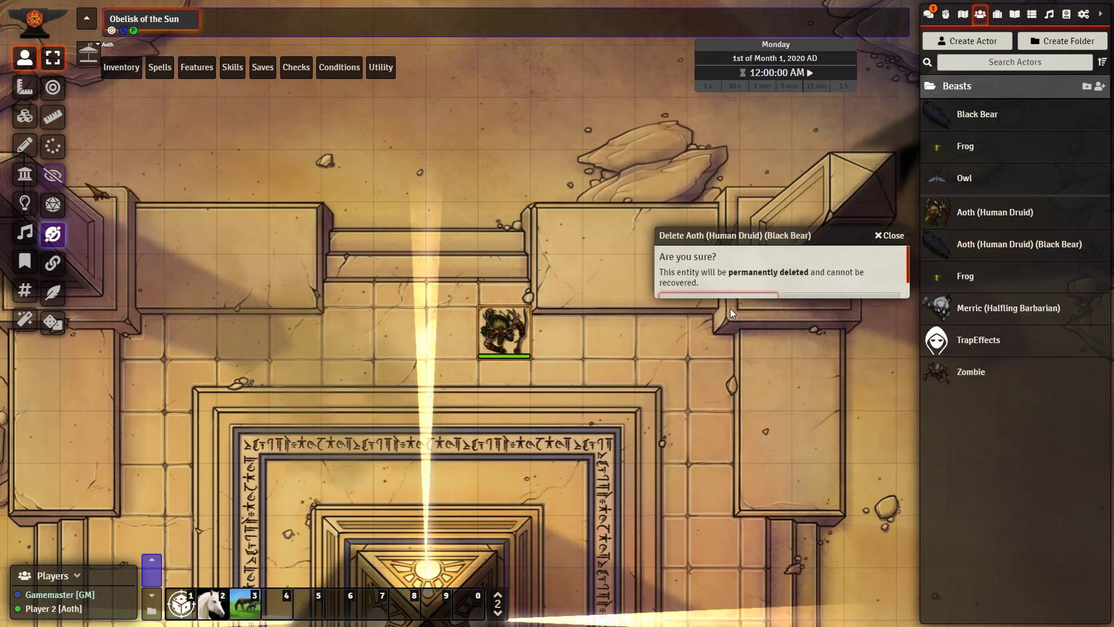
left_click(730, 309)
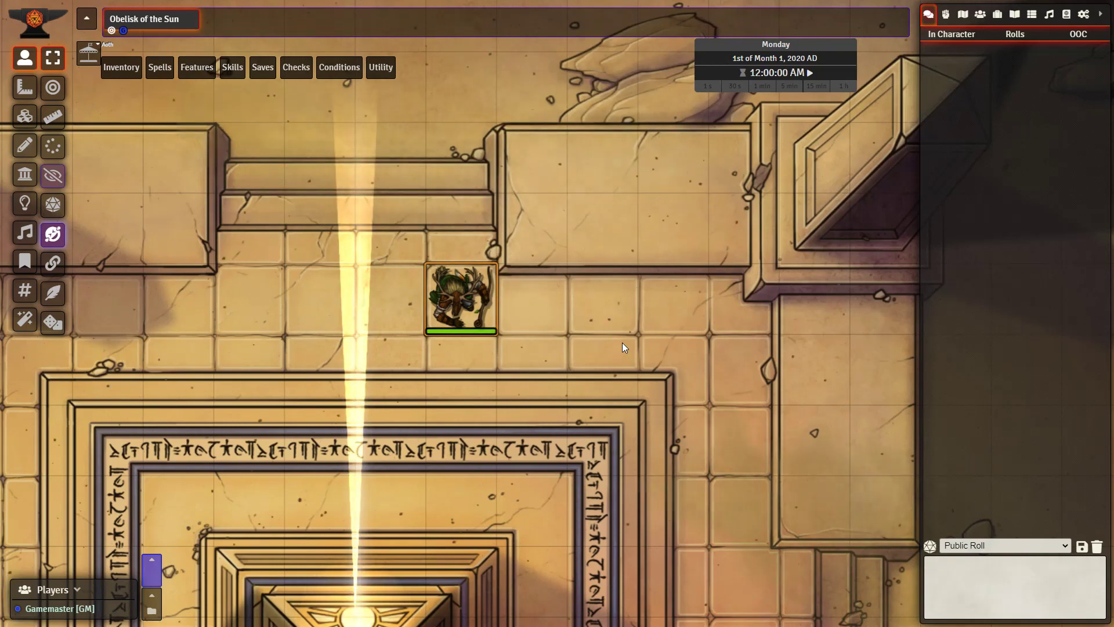
- Move Aoth's token one square over, cast Disguise Self, and advance the game clock by 1 hour
left_click_drag(458, 307, 528, 306)
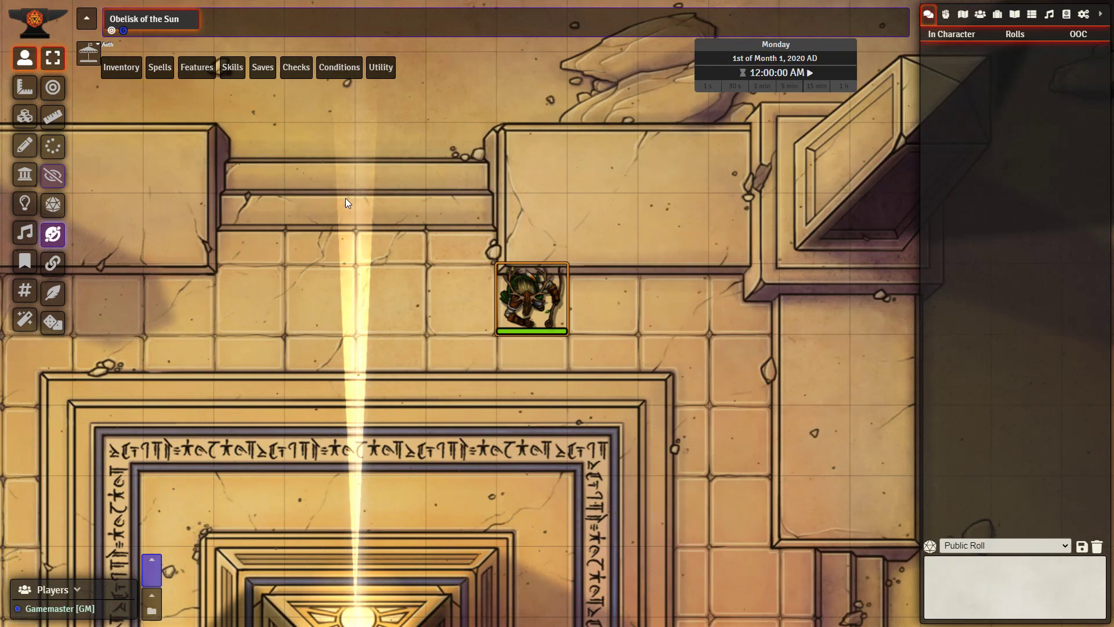
left_click(231, 70)
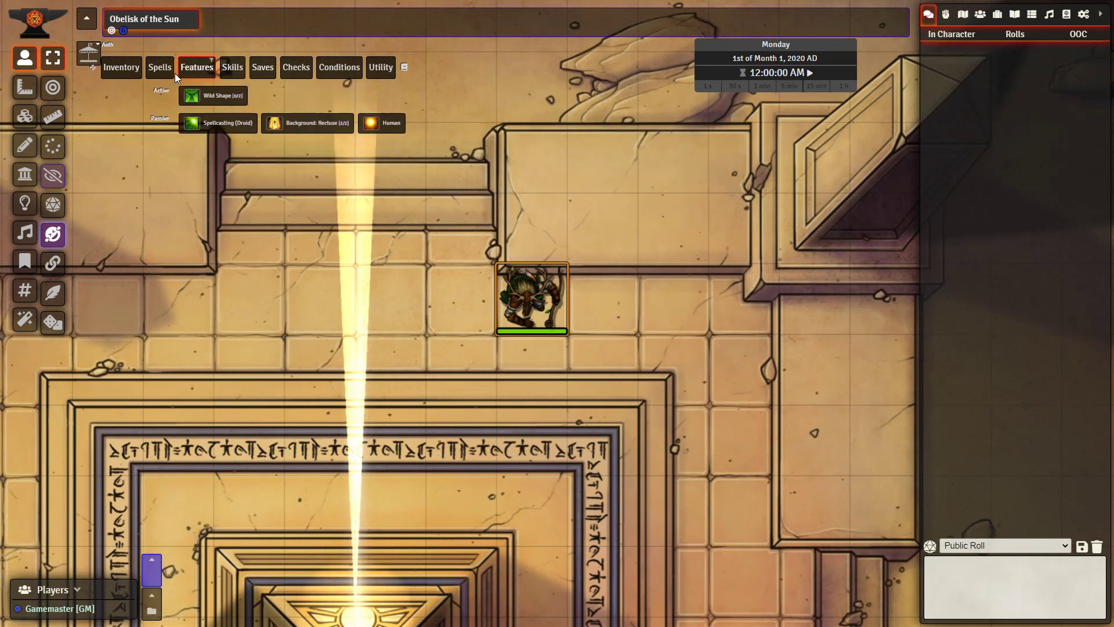
mouse_move(159, 68)
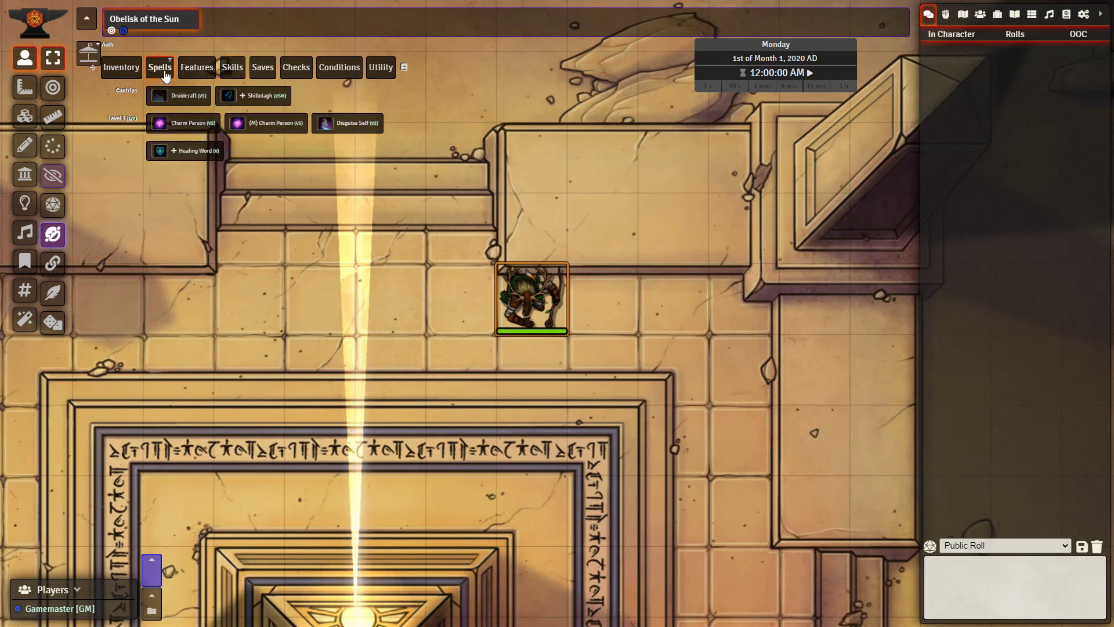
left_click(341, 128)
left_click(493, 349)
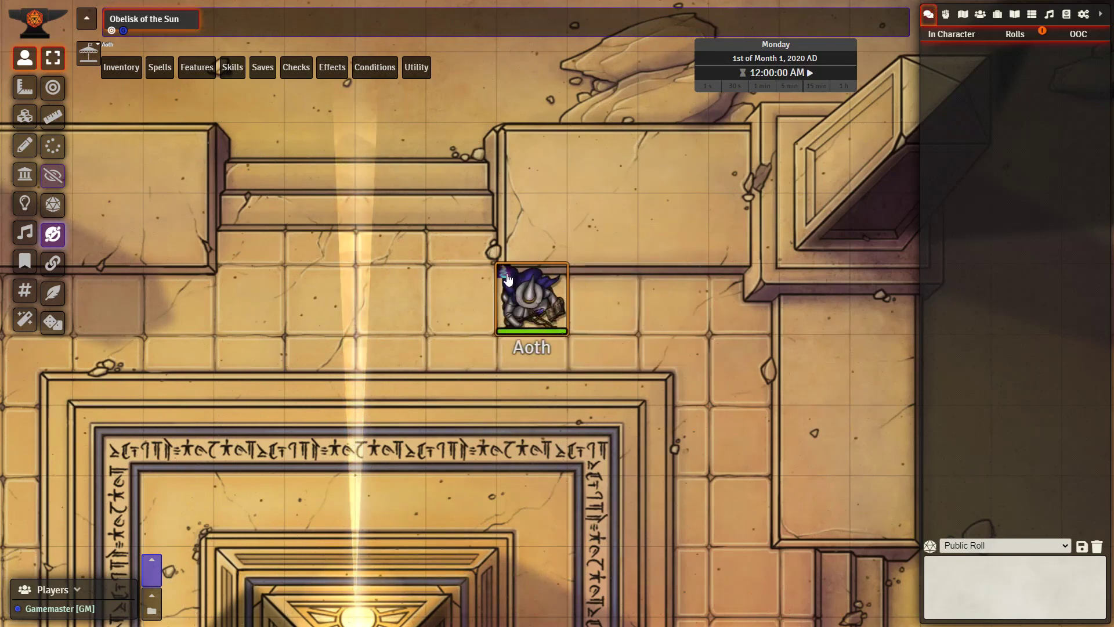
left_click(848, 87)
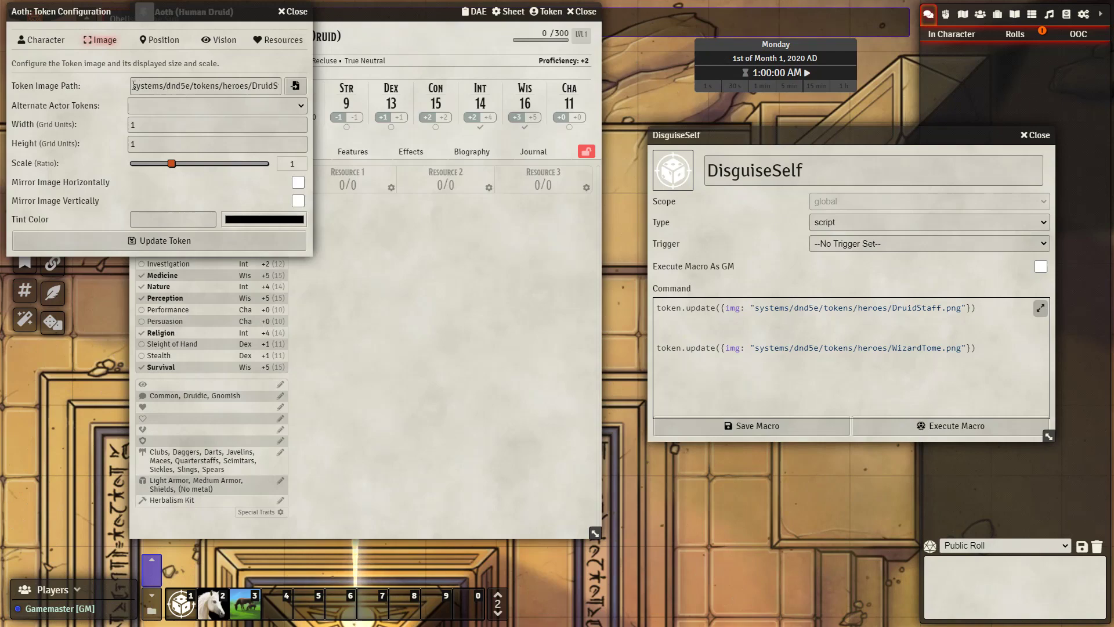
- Review Aoth's token image path and the macro.execute entry of the Disguise effect on the Disguise Self spell
left_click_drag(134, 86, 287, 92)
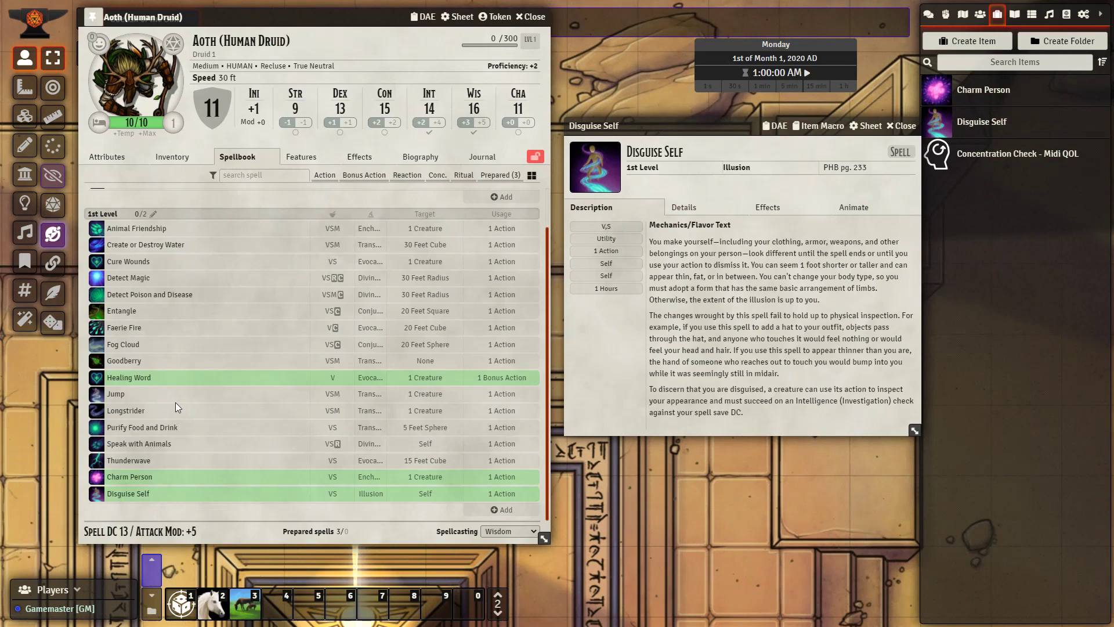
mouse_move(132, 496)
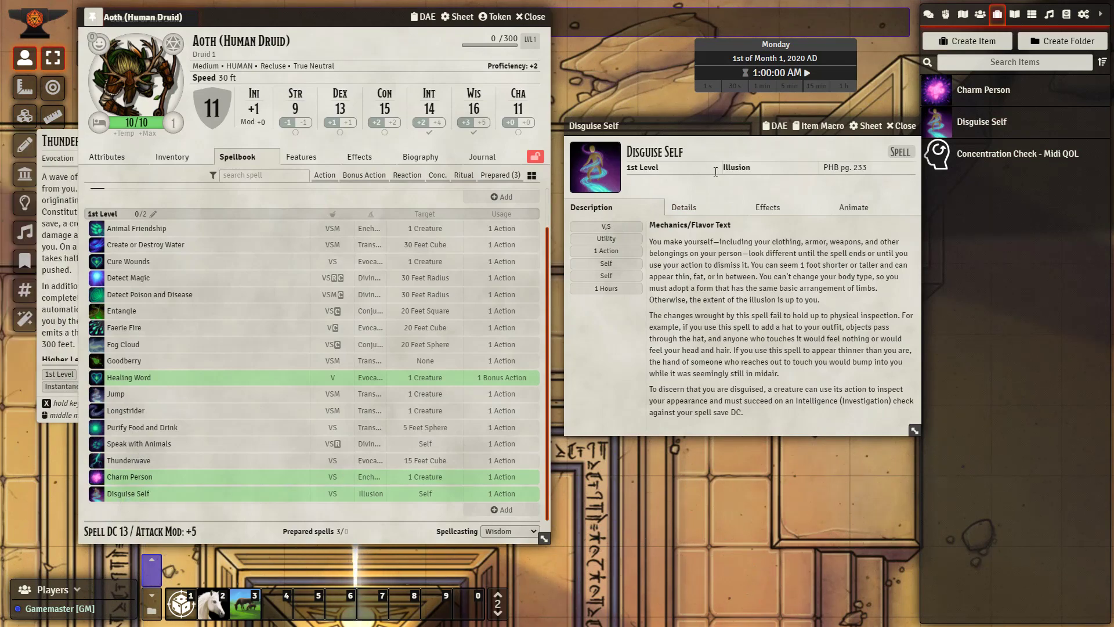
left_click(766, 208)
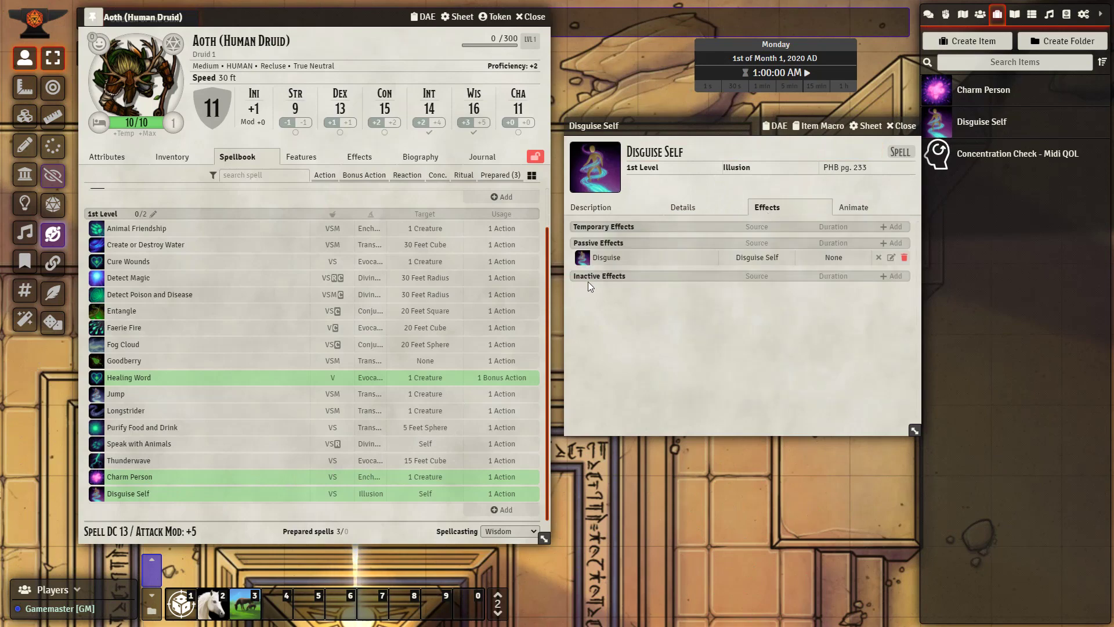
left_click(891, 258)
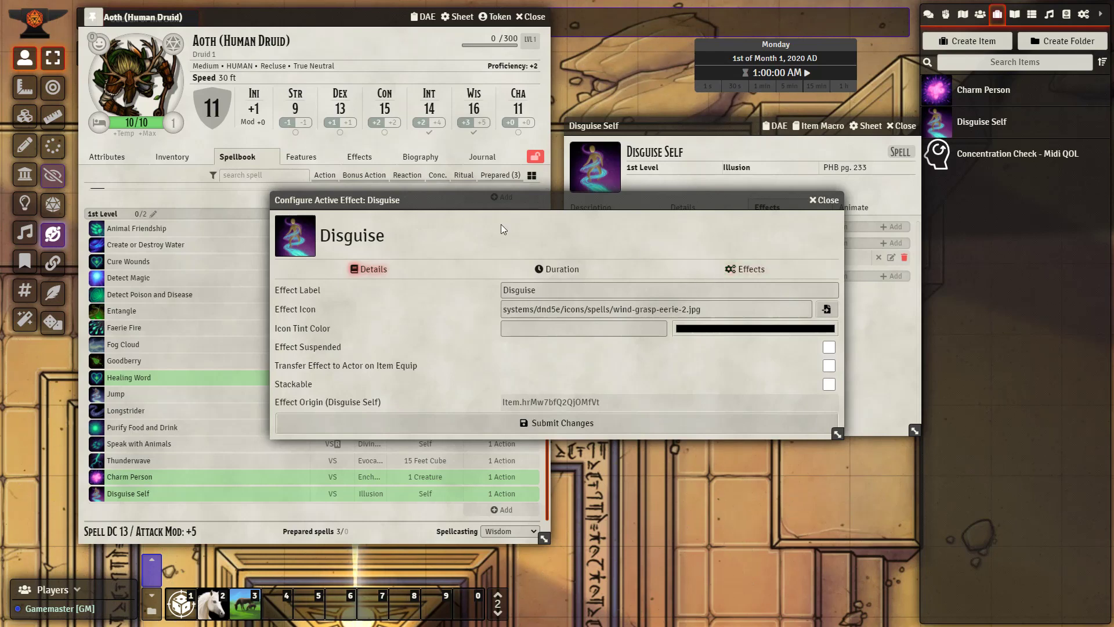
left_click(733, 270)
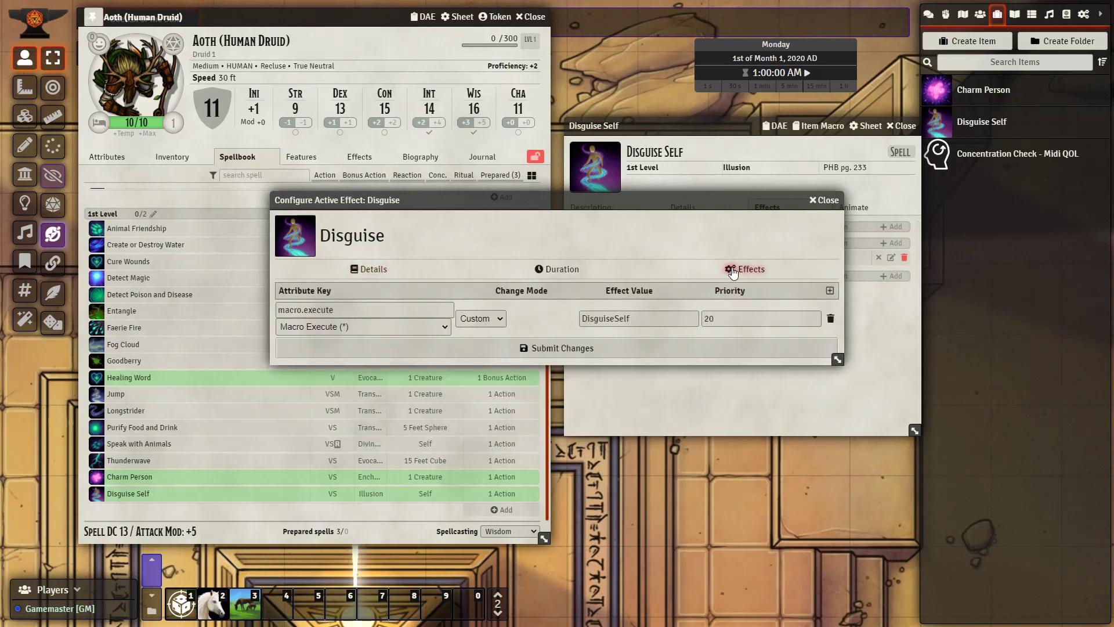
mouse_move(507, 454)
key("Tab")
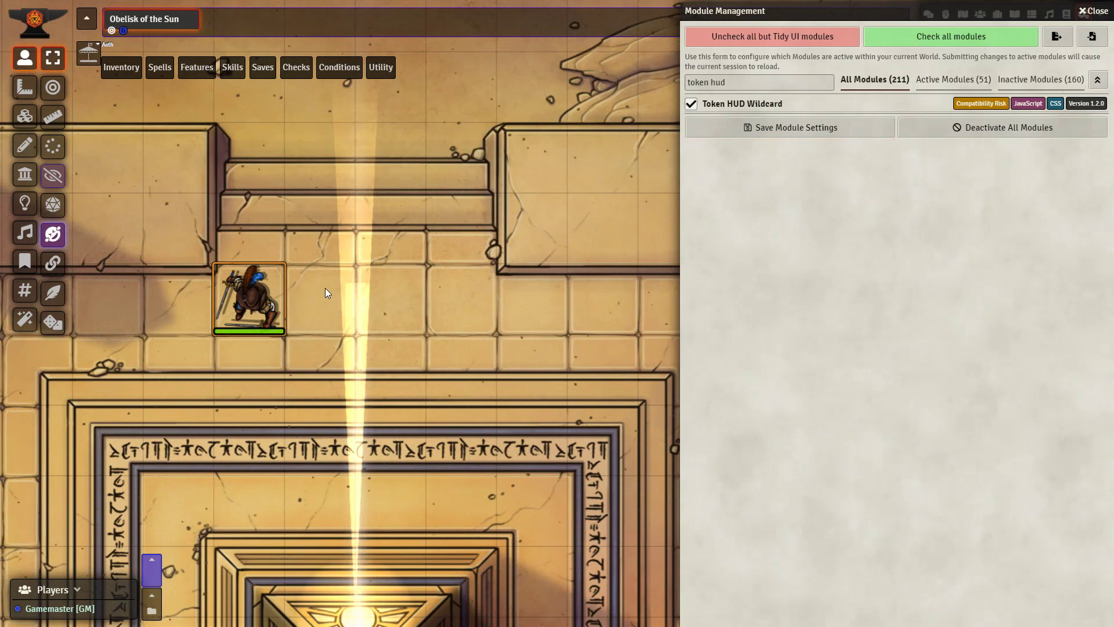
- Change Aoth's token to the brown-clad hero from its wildcard image choices, and reopen the choices
right_click(268, 309)
left_click(309, 356)
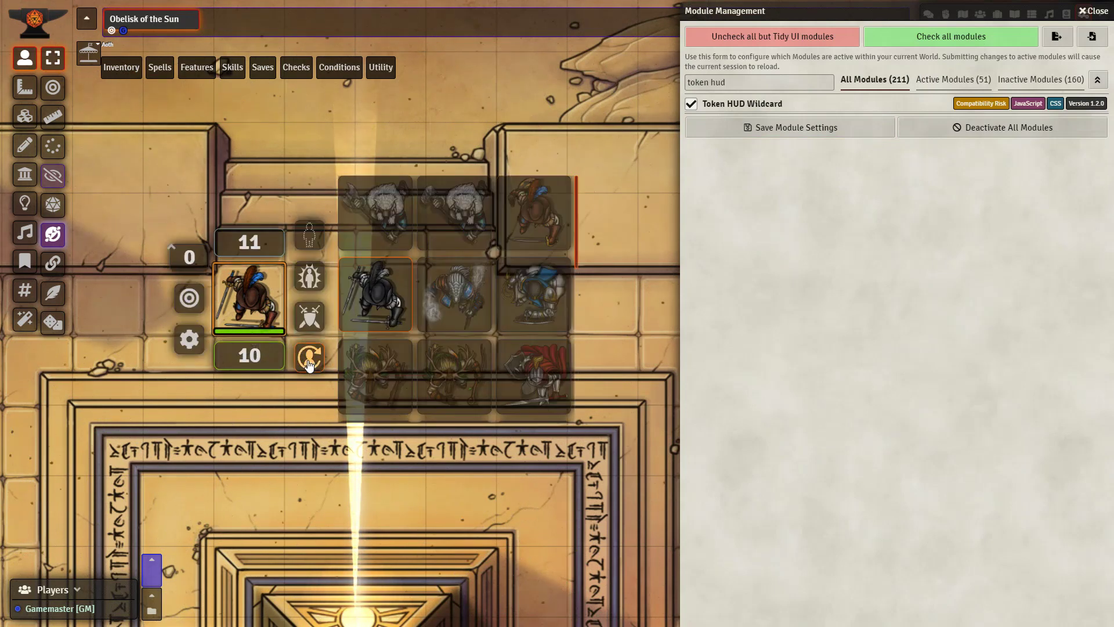
left_click(524, 207)
right_click(262, 326)
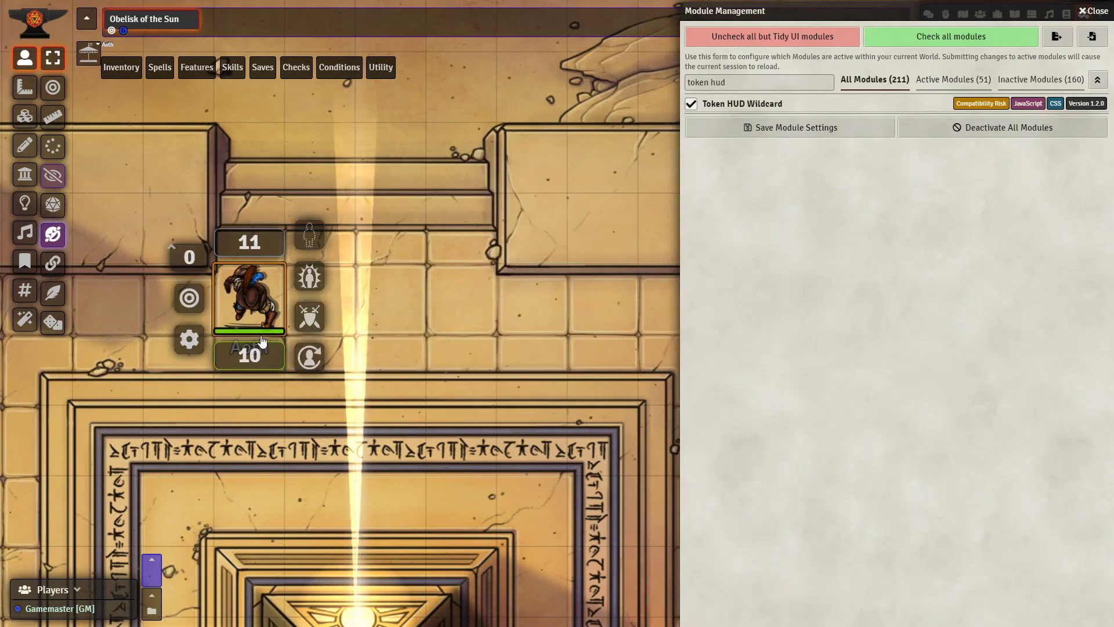
left_click(309, 356)
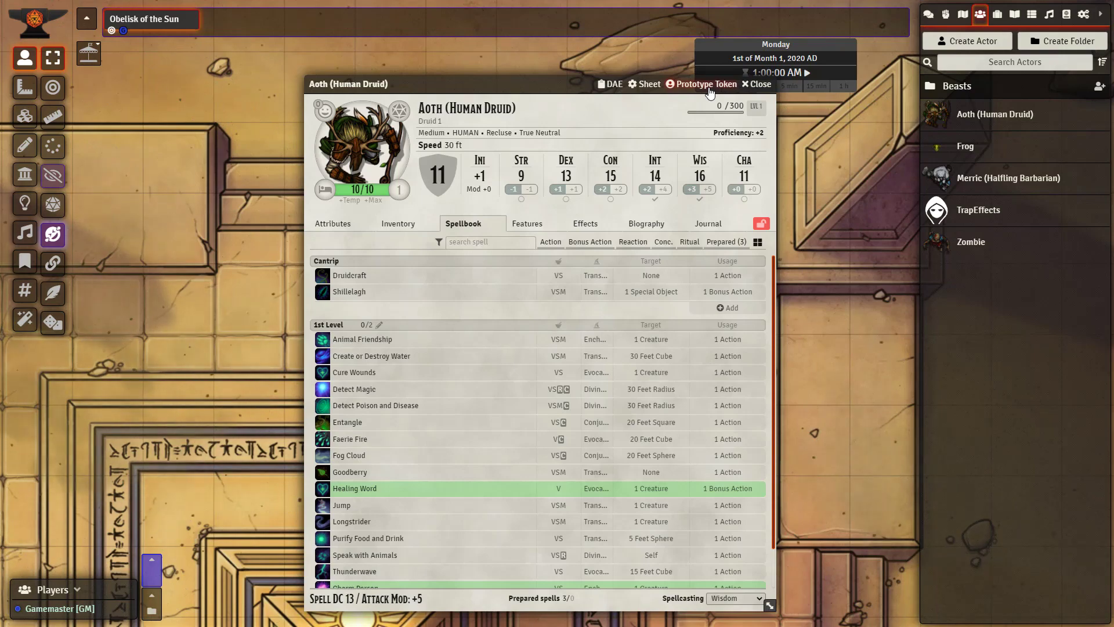
- Set Aoth's prototype token image path to systems/dnd5e/tokens/heroes/* and update the token
left_click(709, 87)
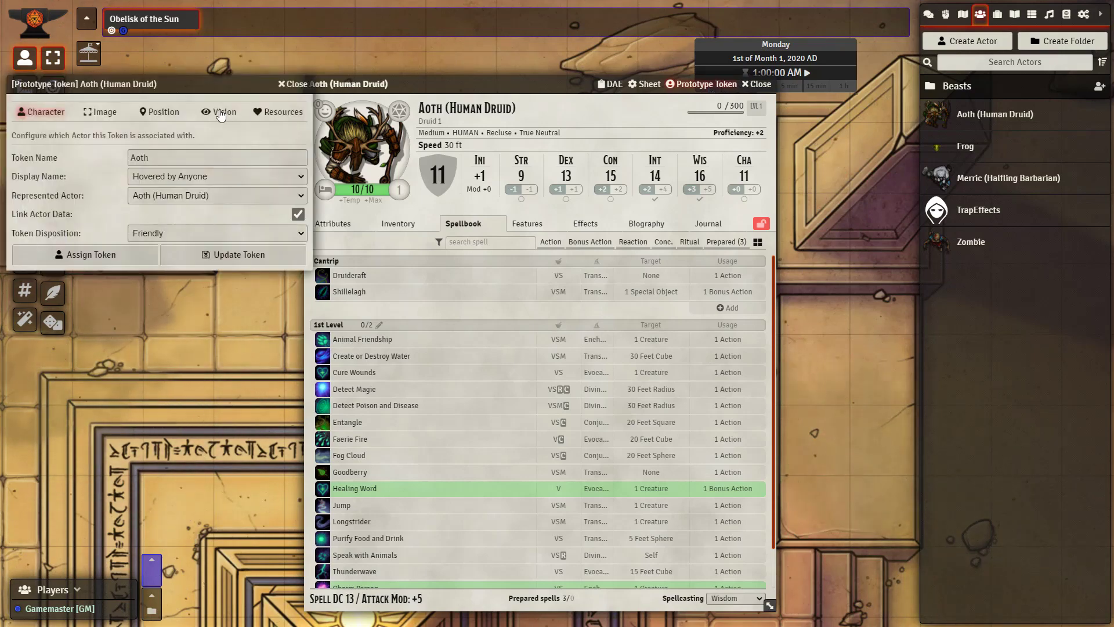
left_click(100, 111)
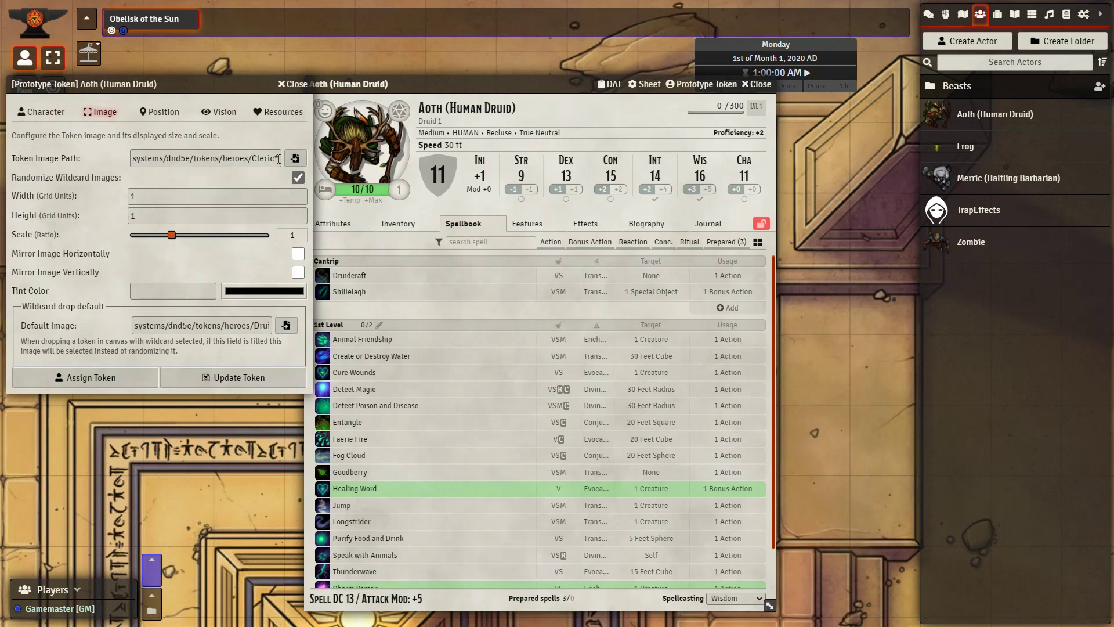
left_click_drag(280, 157, 255, 155)
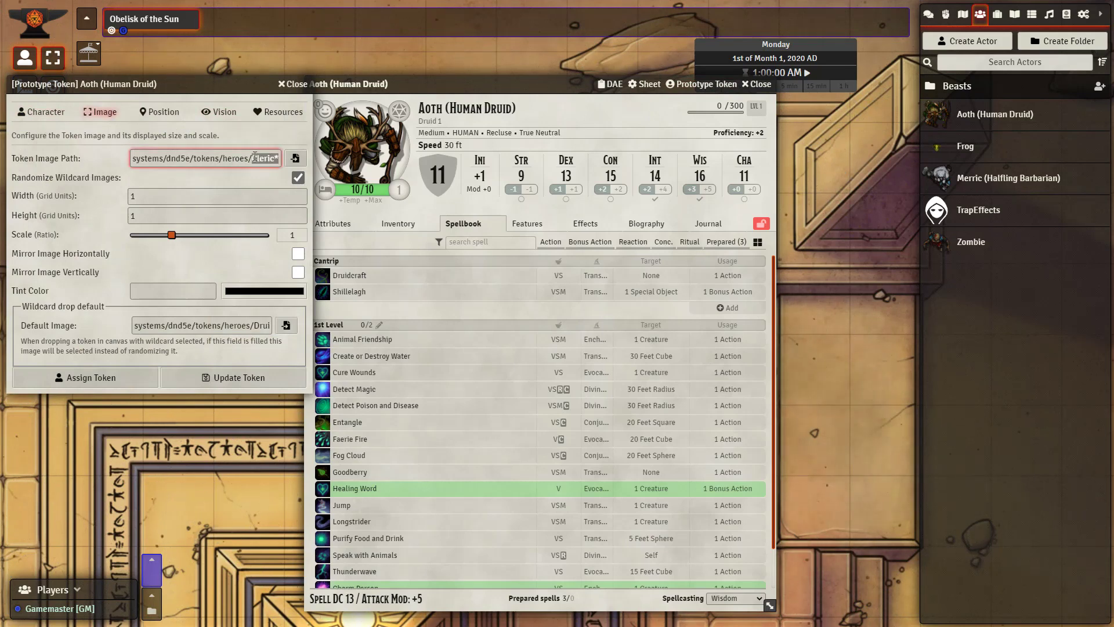
type("*")
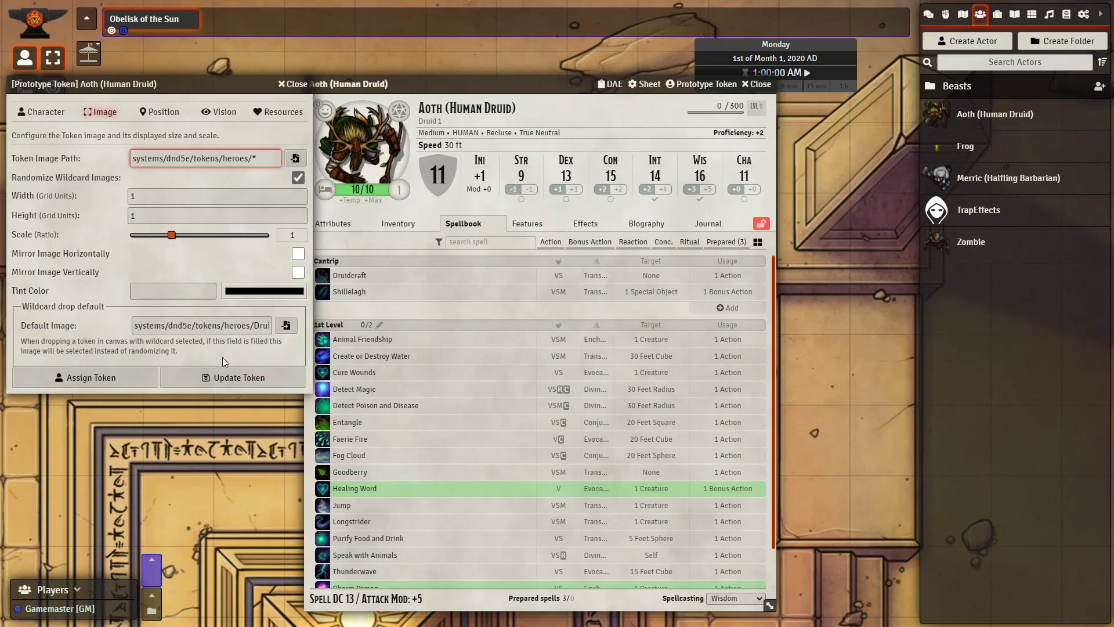
left_click(203, 381)
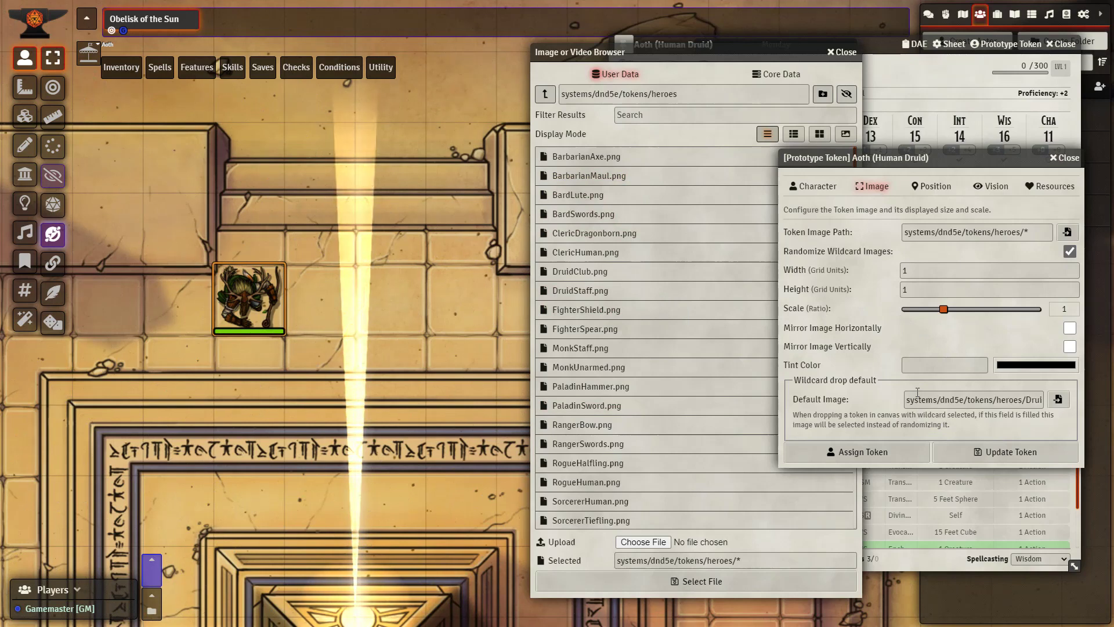
- Change Aoth's token to the red-and-purple robed hero from its wildcard image choices
right_click(277, 313)
left_click(309, 357)
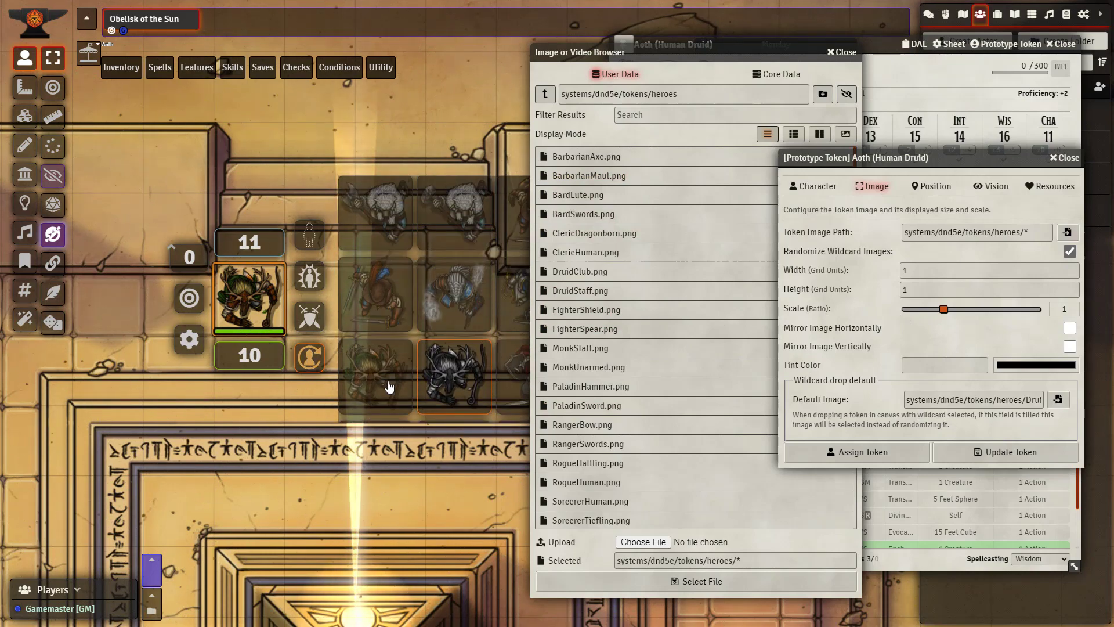
scroll(388, 387, "down", 1)
left_click(400, 307)
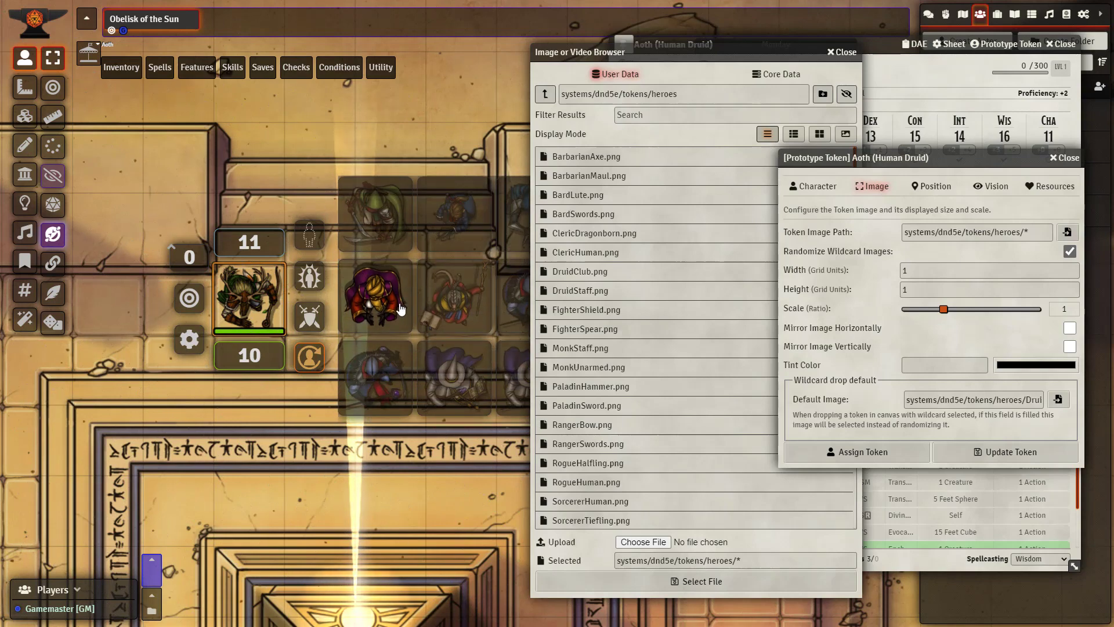